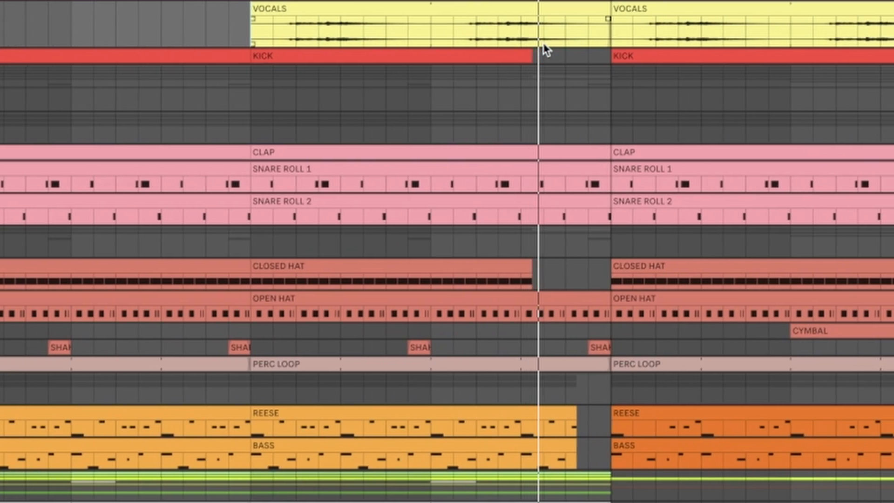
# - Select the VOCALS clip at bar 89, then the one starting the Bridge at bar 97, to examine where the vocals sit
pyautogui.scroll(-4, 546, 50)
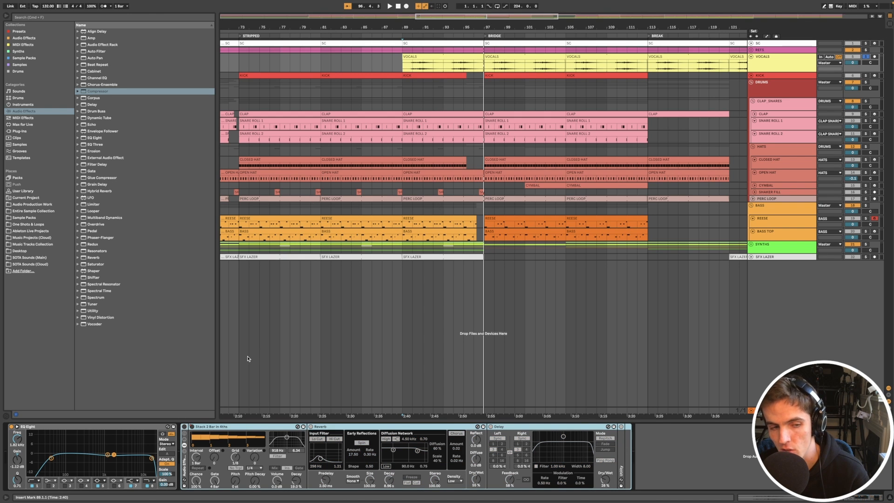
pyautogui.click(430, 54)
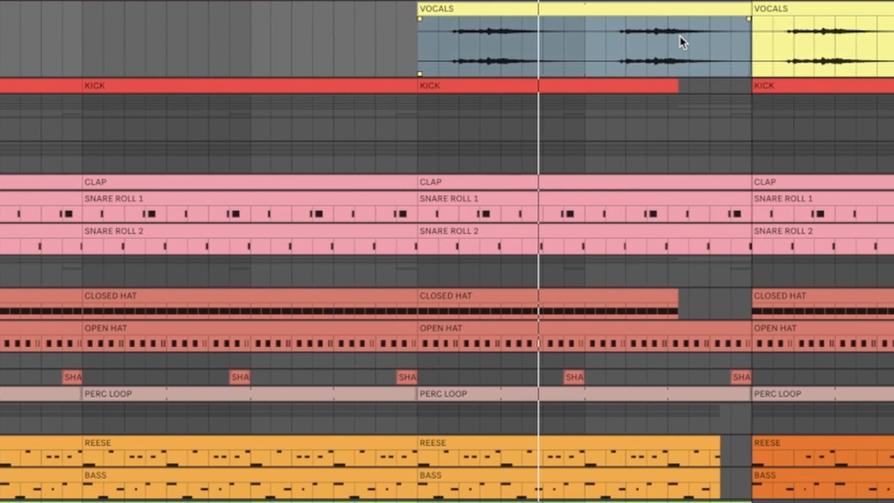
pyautogui.click(870, 40)
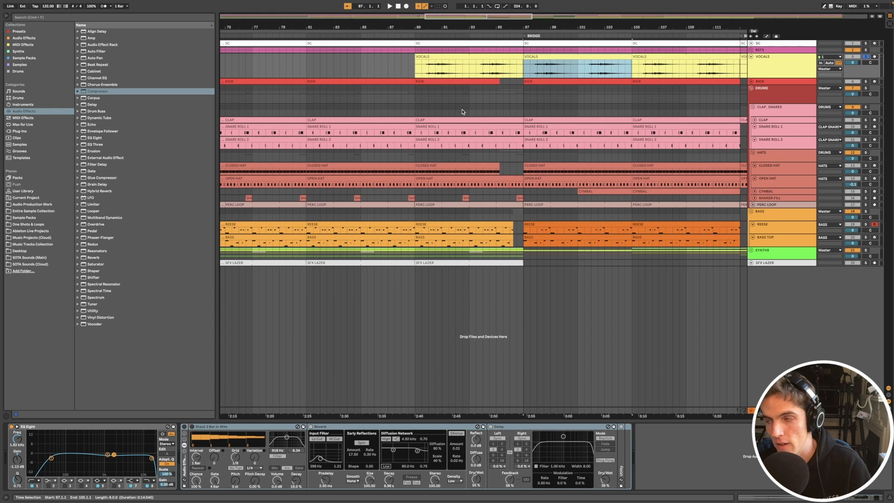
pyautogui.press('Left')
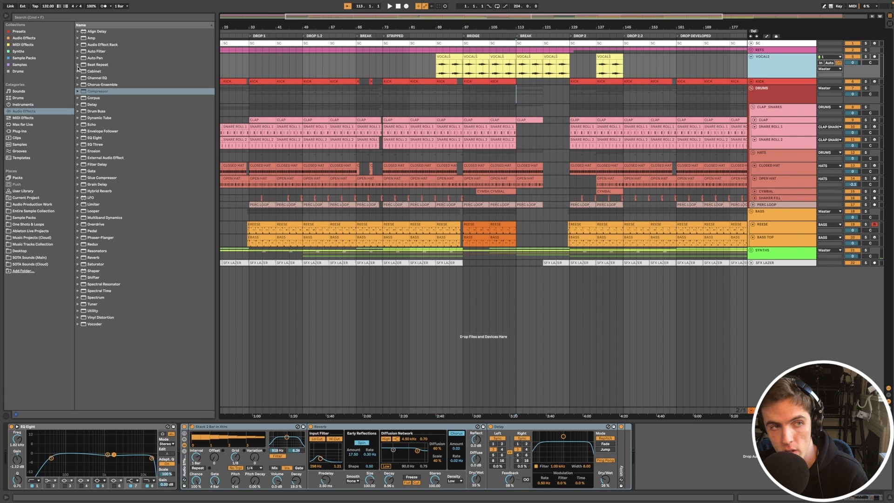
# - Expand the Beat Repeat presets among the audio effects and examine the vocals and their effect chain around the Break
pyautogui.click(78, 65)
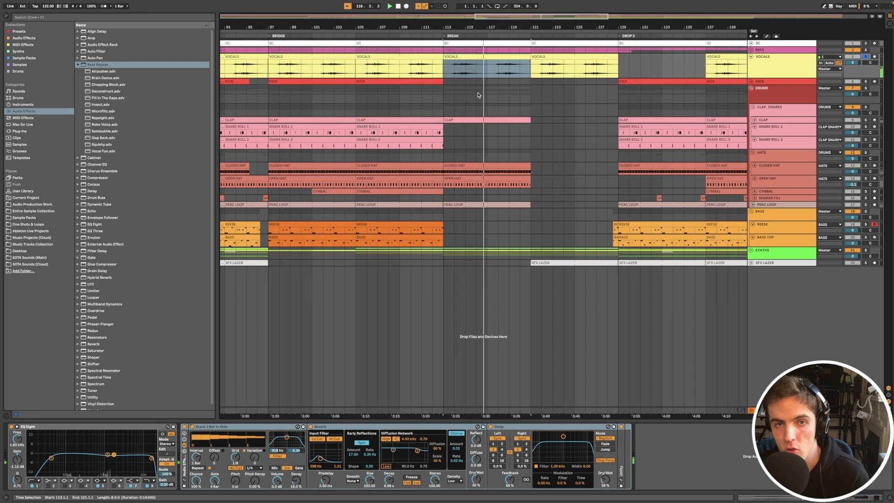
pyautogui.press('z')
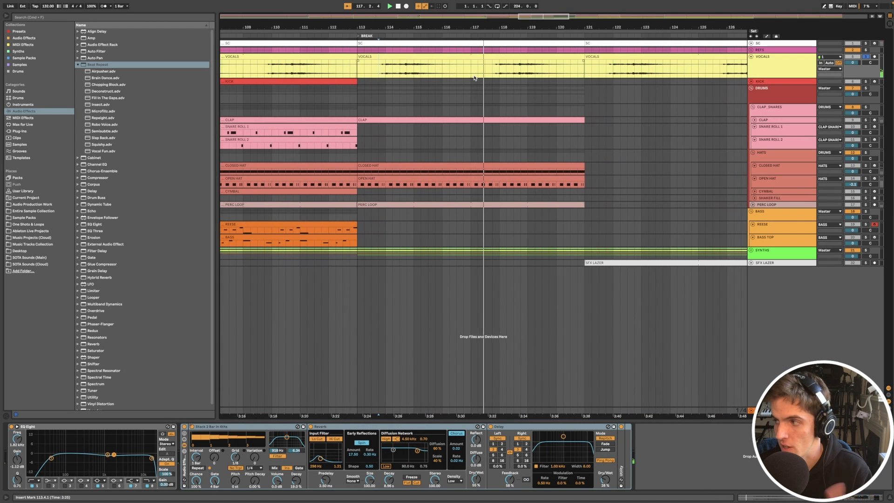
pyautogui.scroll(-3, 479, 93)
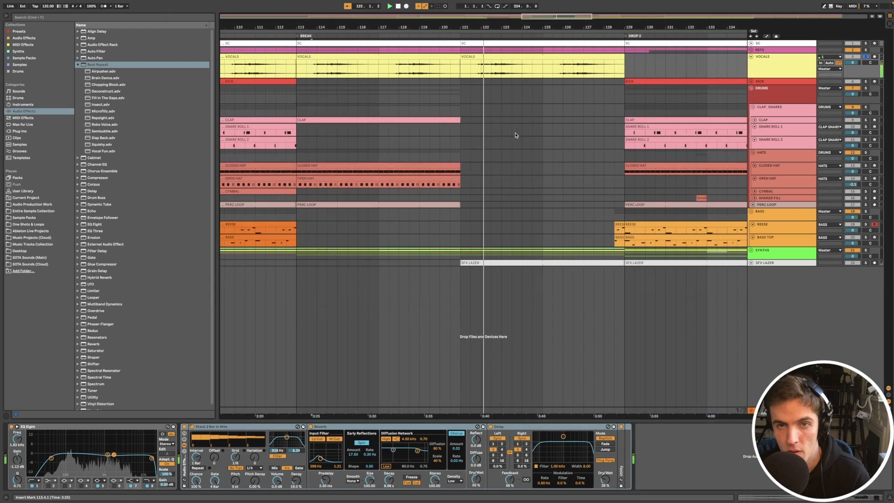
pyautogui.scroll(-5, 515, 136)
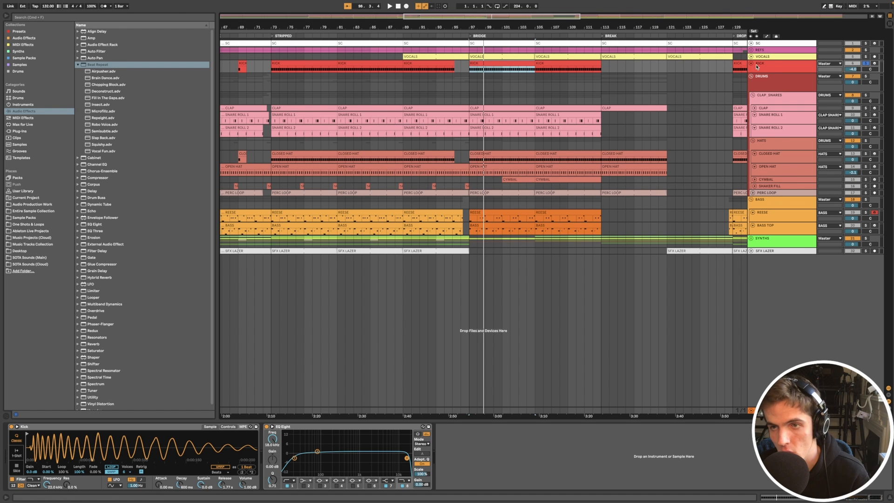
# - Enlarge the KICK track and examine its clips across the arrangement, from the first Break through the Bridge to the second drop
pyautogui.click(774, 67)
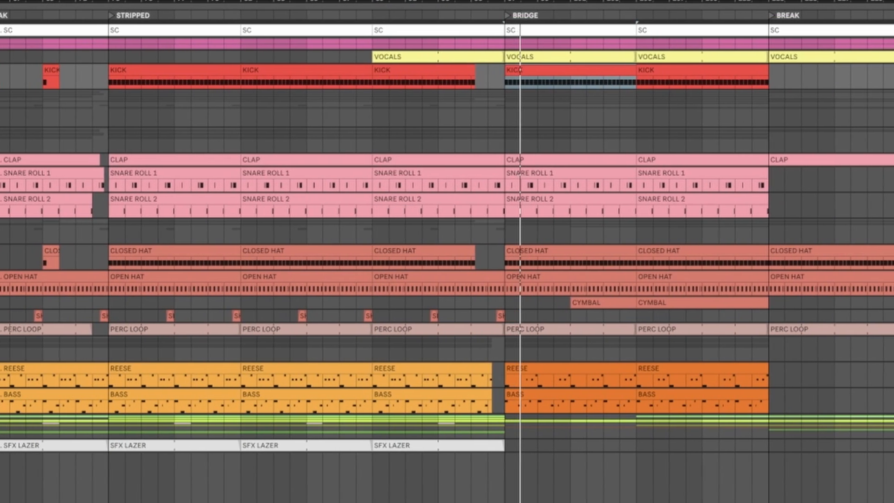
pyautogui.moveTo(773, 72); pyautogui.dragTo(773, 97)
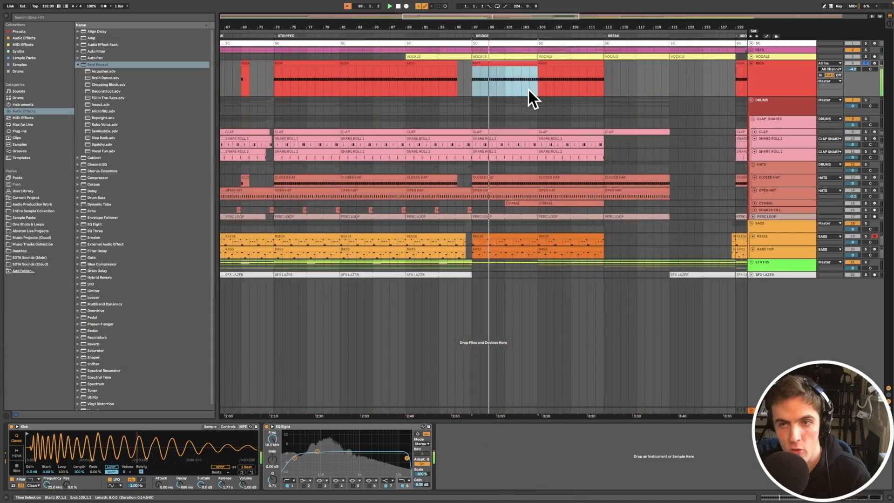
pyautogui.hscroll(-9, 529, 88)
pyautogui.scroll(-5, 642, 75)
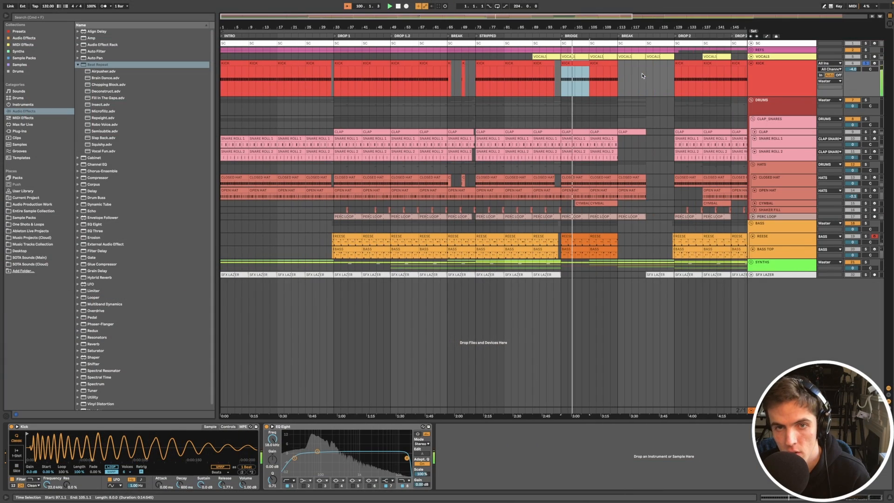
pyautogui.scroll(5, 451, 63)
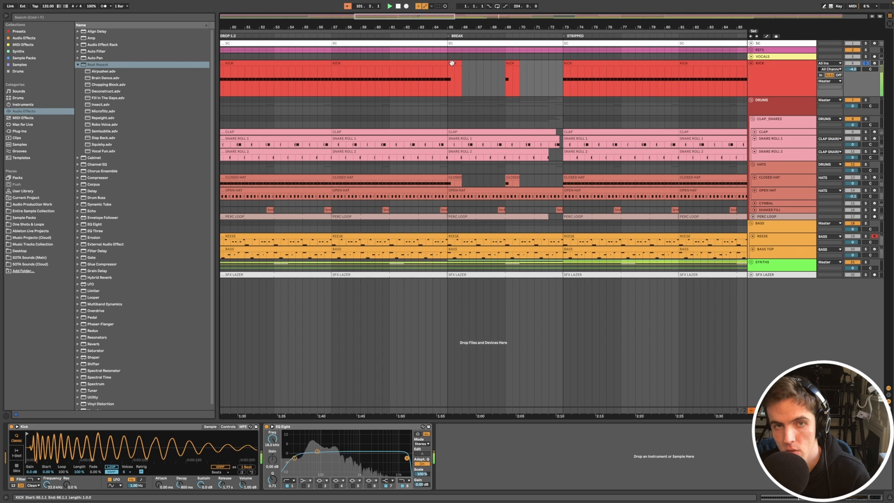
pyautogui.hscroll(7, 536, 88)
pyautogui.scroll(-2, 537, 89)
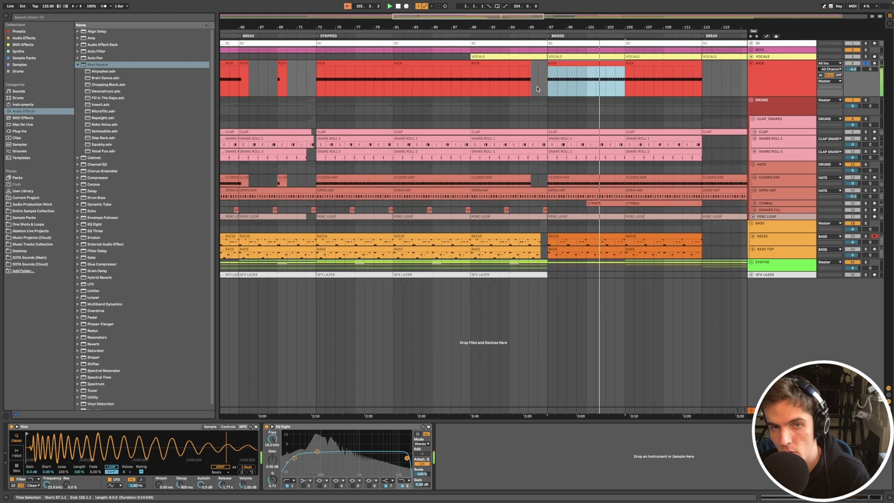
pyautogui.scroll(-2, 538, 88)
pyautogui.hscroll(6, 512, 93)
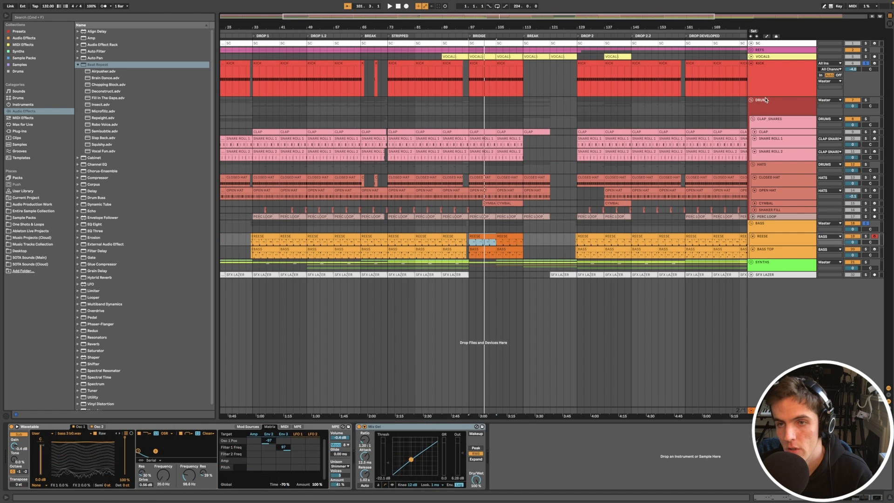
# - Open the CLAP track's devices within the CLAP_SNARES group and switch on its Reverb
pyautogui.click(775, 112)
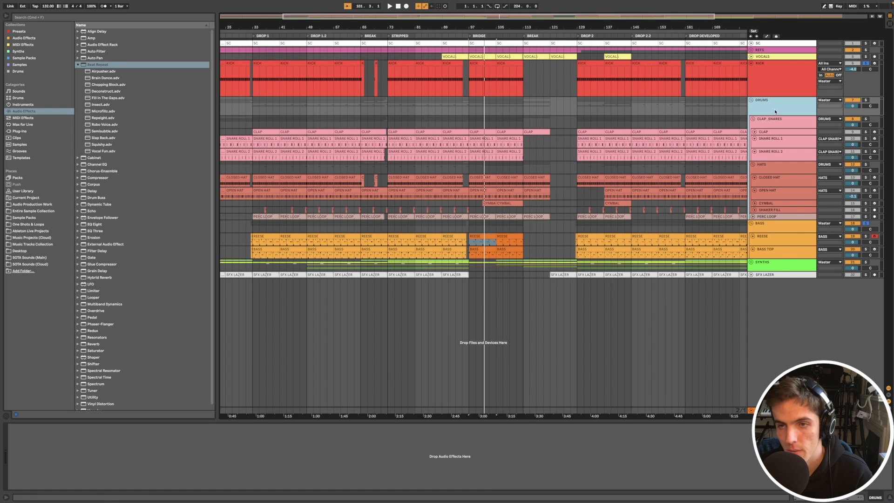
pyautogui.click(773, 119)
pyautogui.scroll(5, 516, 133)
pyautogui.click(438, 133)
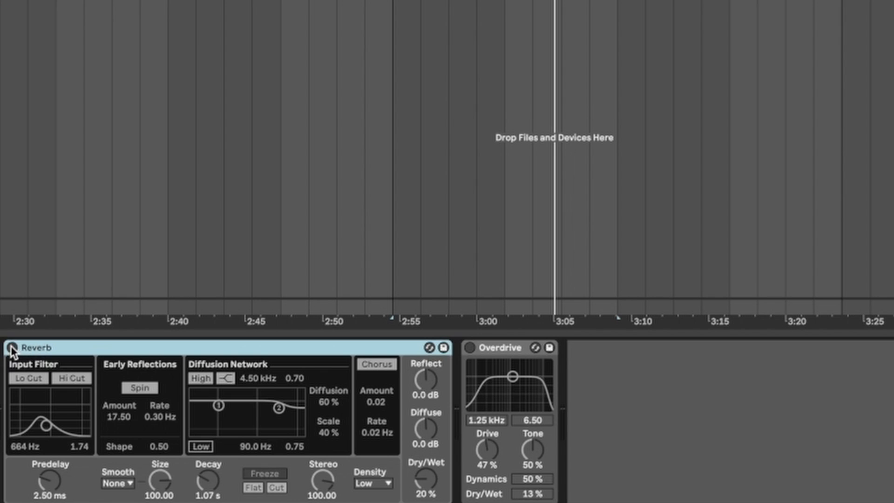
pyautogui.click(12, 348)
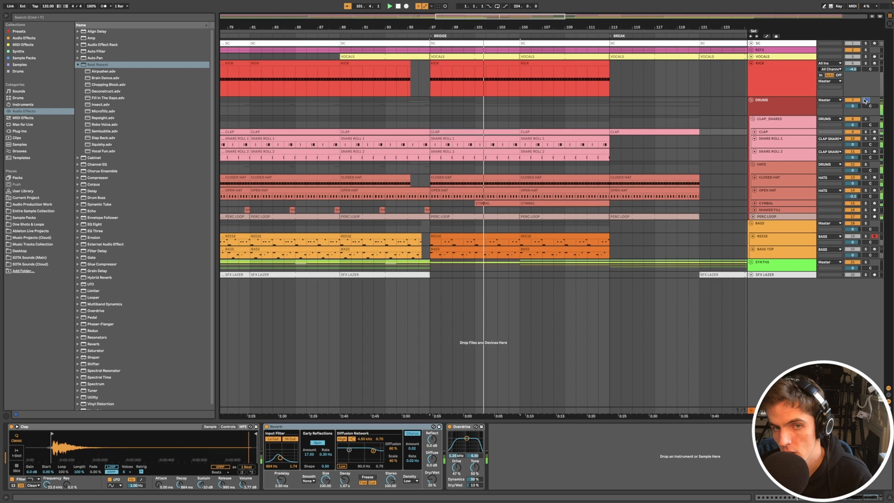
# - Open the SNARE ROLL 1 clip in the Bridge and examine its note pattern against the neighbouring drum tracks
pyautogui.click(484, 148)
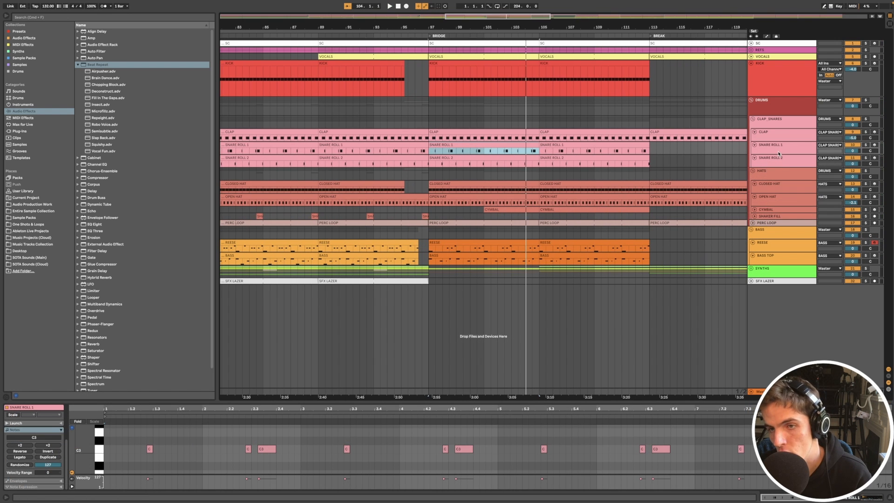
pyautogui.press('z')
pyautogui.press('space')
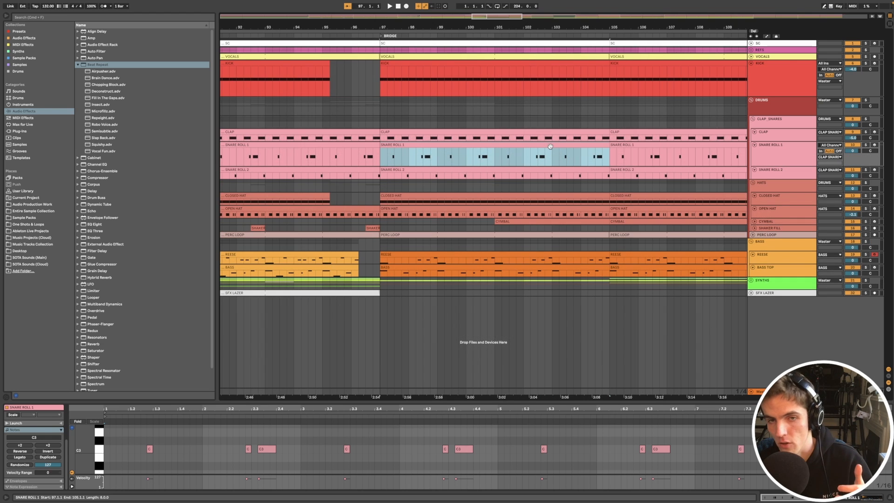
pyautogui.scroll(-2, 549, 146)
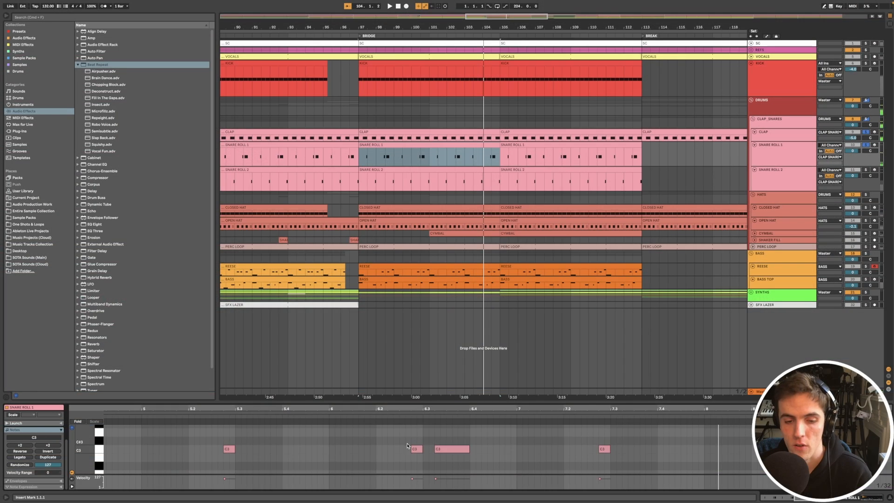
pyautogui.scroll(5, 418, 448)
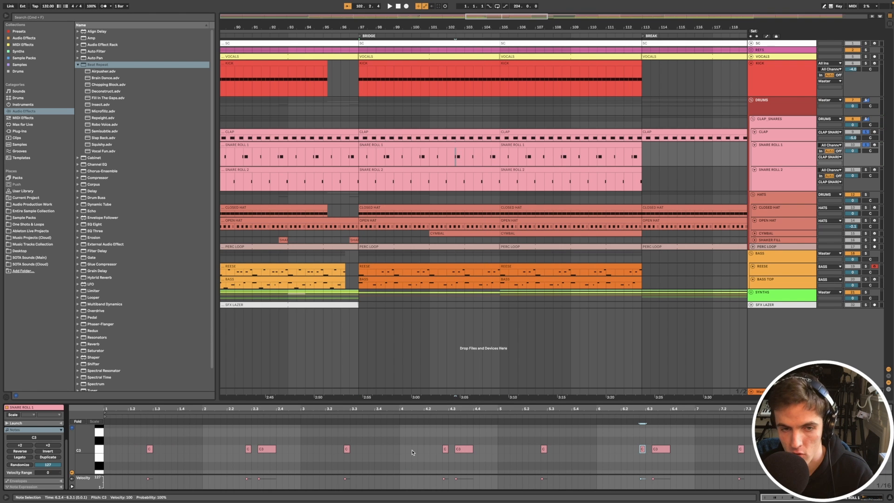
pyautogui.scroll(5, 429, 433)
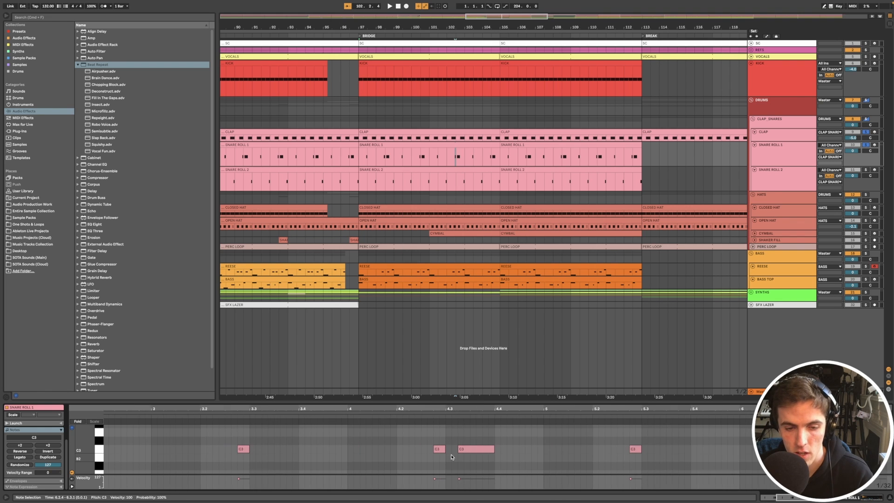
# - Listen to the Bridge snare roll and examine its notes together with those of the CLAP clip
pyautogui.press('space')
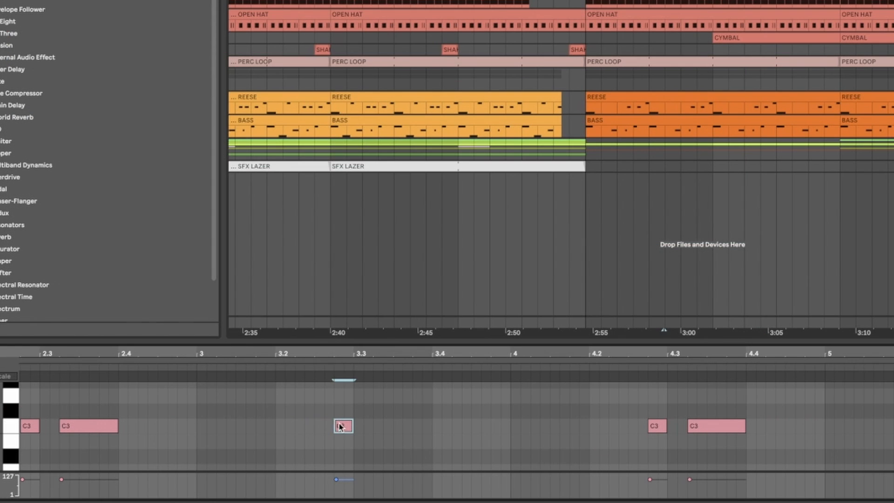
pyautogui.rightClick(287, 424)
pyautogui.click(373, 361)
pyautogui.press('space')
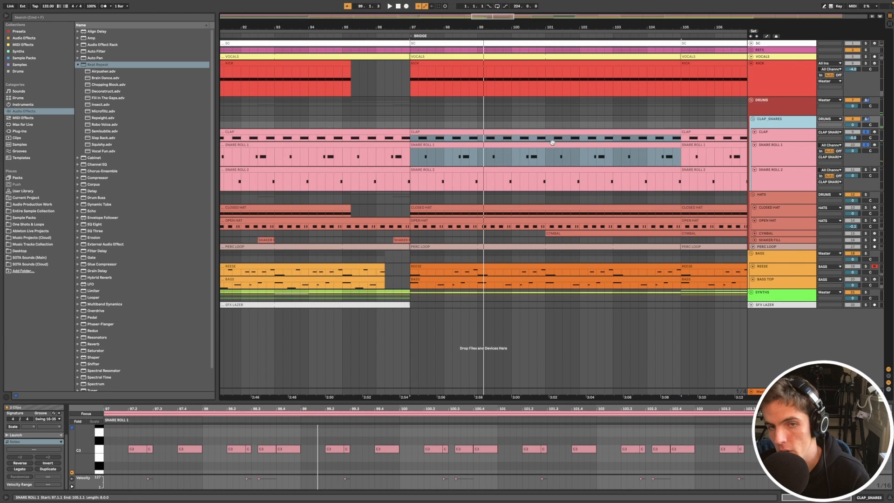
pyautogui.scroll(-5, 552, 142)
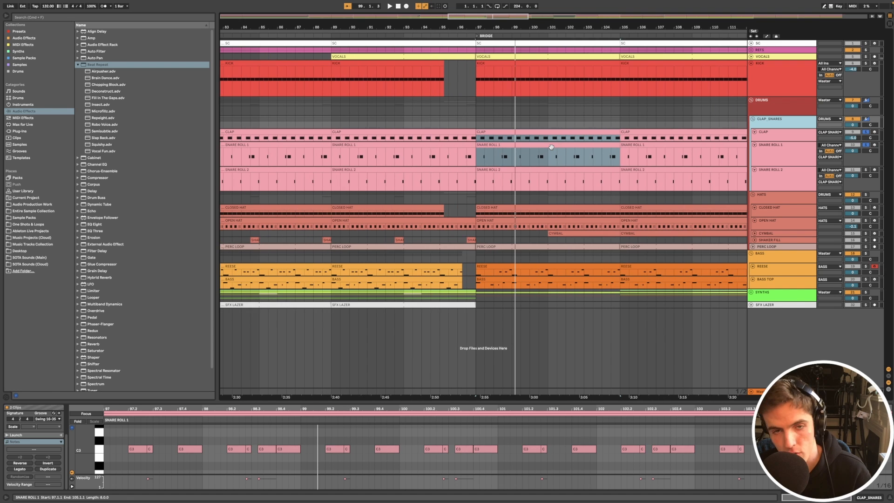
pyautogui.scroll(5, 525, 175)
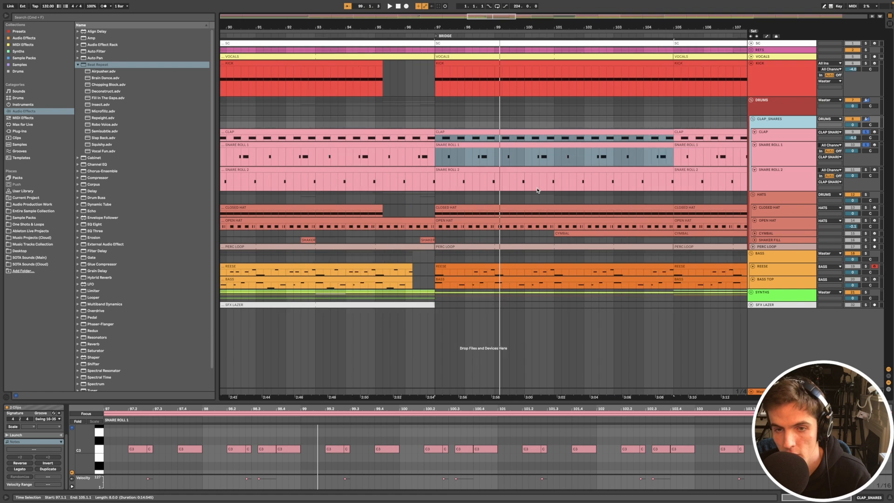
# - Solo SNARE ROLL 2, examine its Bridge clip, and show the track's sampler device
pyautogui.click(519, 170)
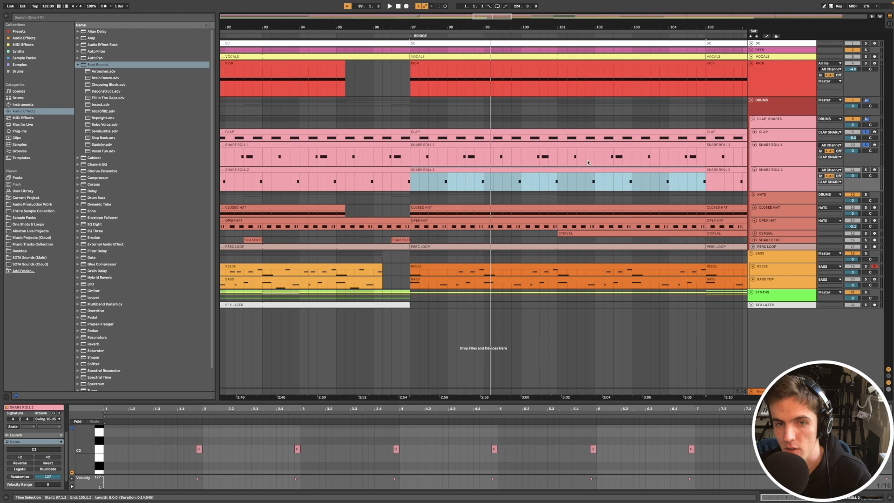
pyautogui.click(864, 170)
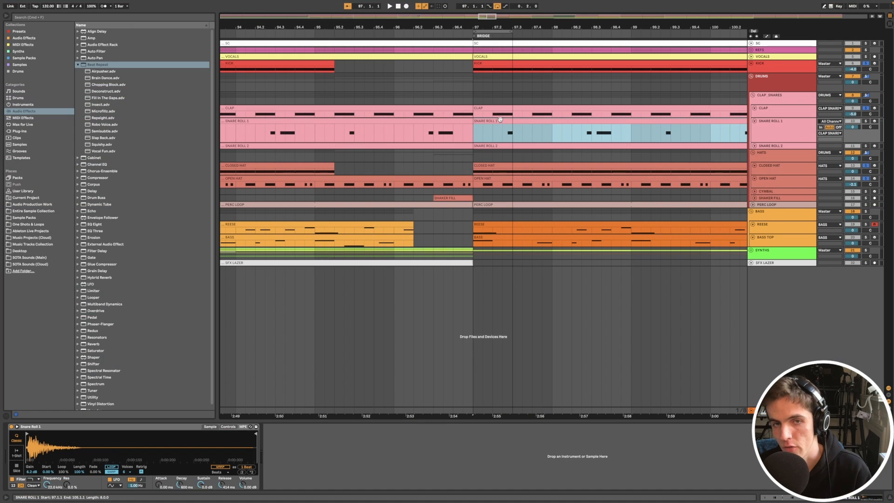
pyautogui.click(776, 99)
pyautogui.click(766, 135)
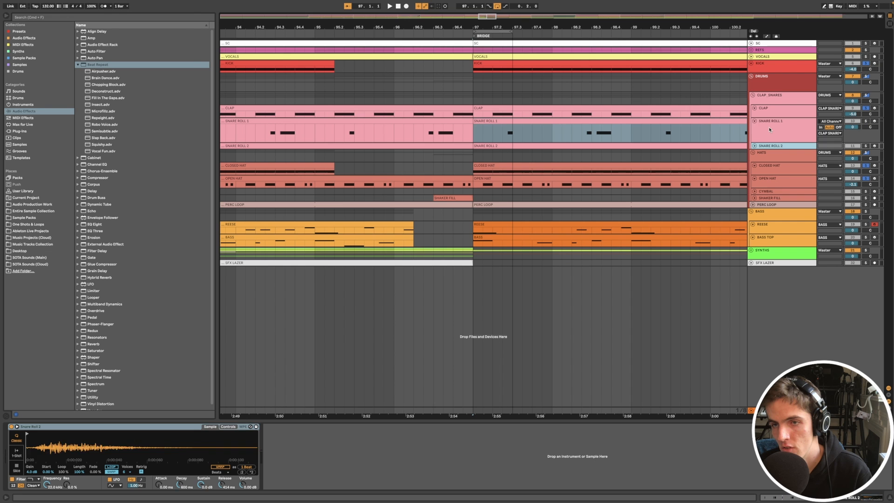
# - Reduce the SNARE ROLL 1 track to its compact height
pyautogui.scroll(-3, 570, 127)
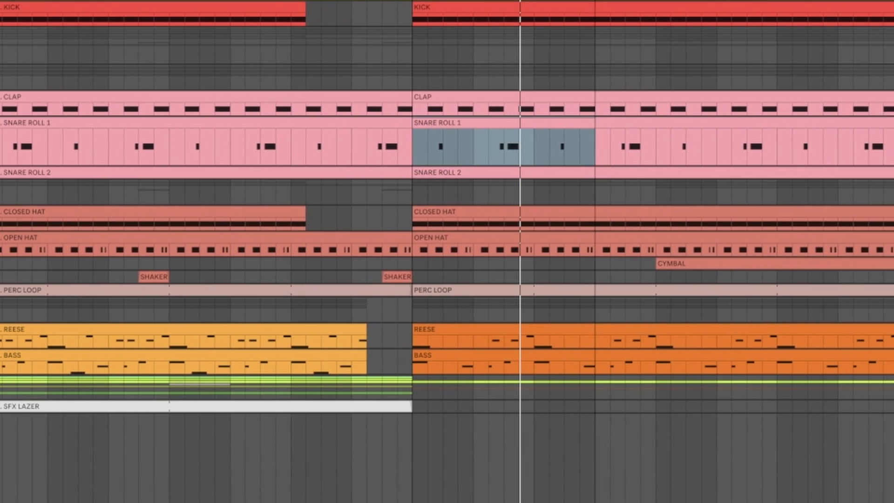
pyautogui.press('u')
pyautogui.press('u')
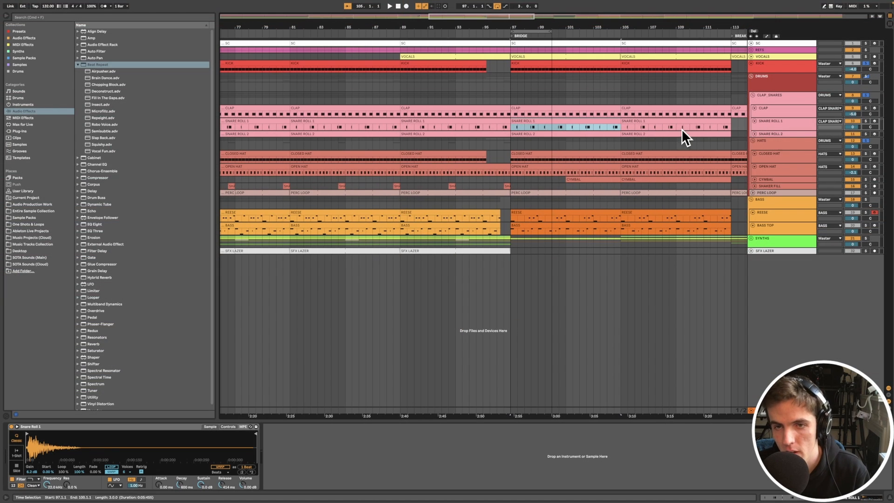
# - Solo the CLOSED HAT track and play its Bridge clip while examining the note pattern
pyautogui.click(786, 144)
pyautogui.click(782, 158)
pyautogui.click(523, 153)
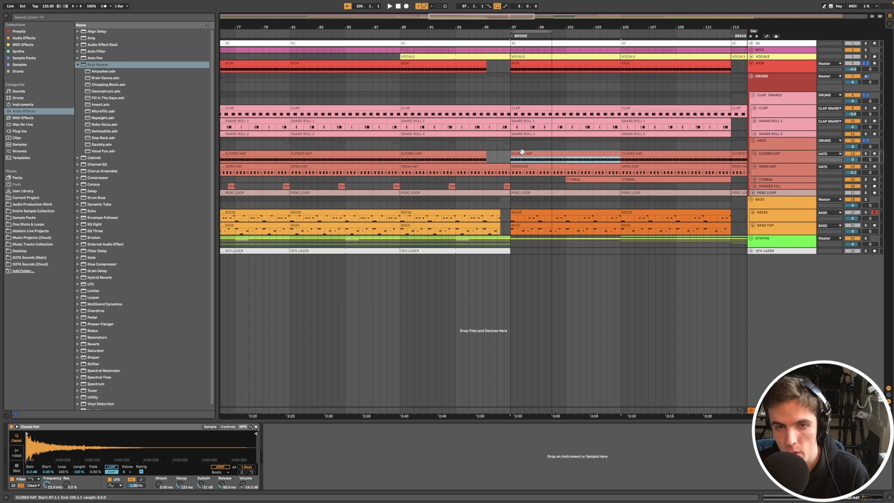
pyautogui.scroll(5, 587, 168)
pyautogui.hscroll(-3, 696, 161)
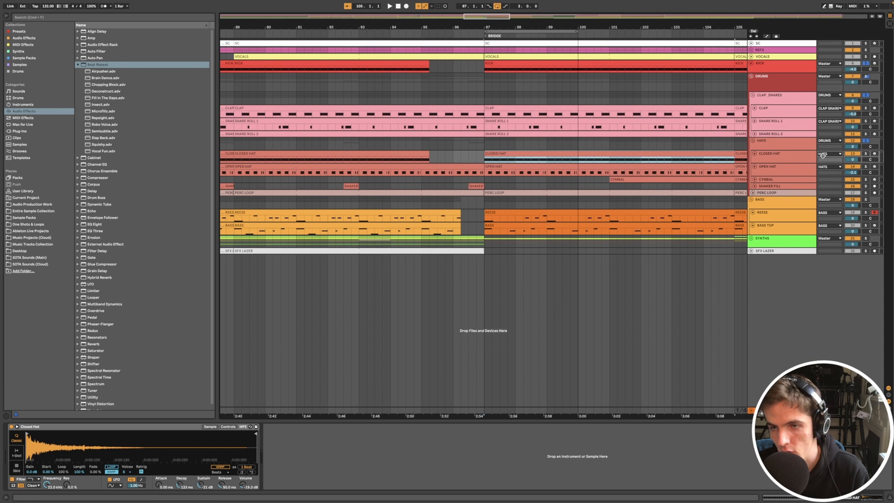
pyautogui.click(864, 154)
pyautogui.press('space')
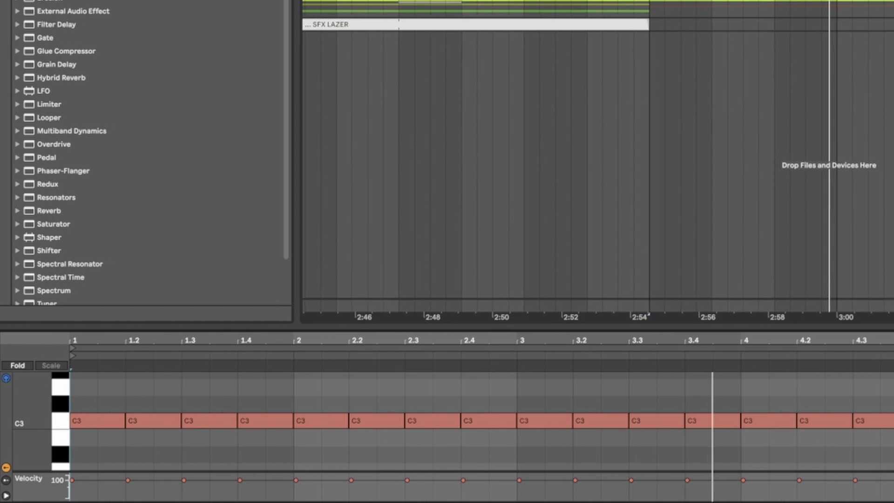
pyautogui.scroll(-4, 598, 163)
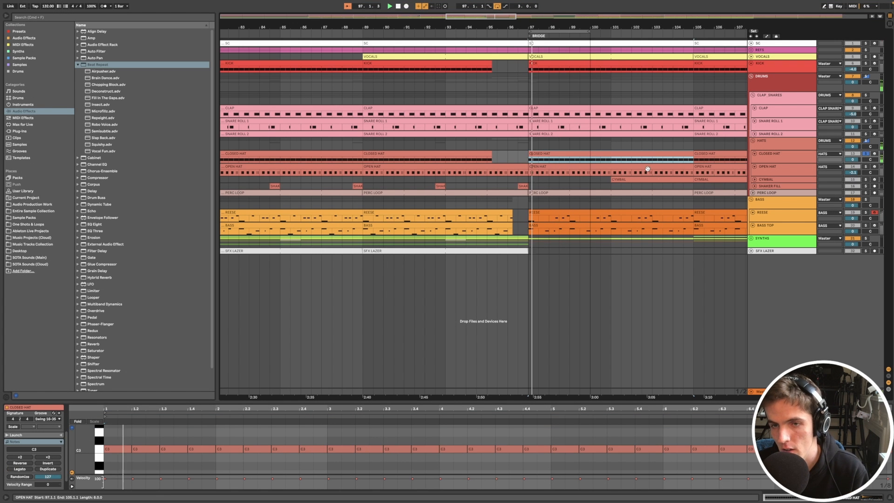
# - Open the OPEN HAT clip in the Bridge and examine its note pattern during playback
pyautogui.scroll(-2, 649, 161)
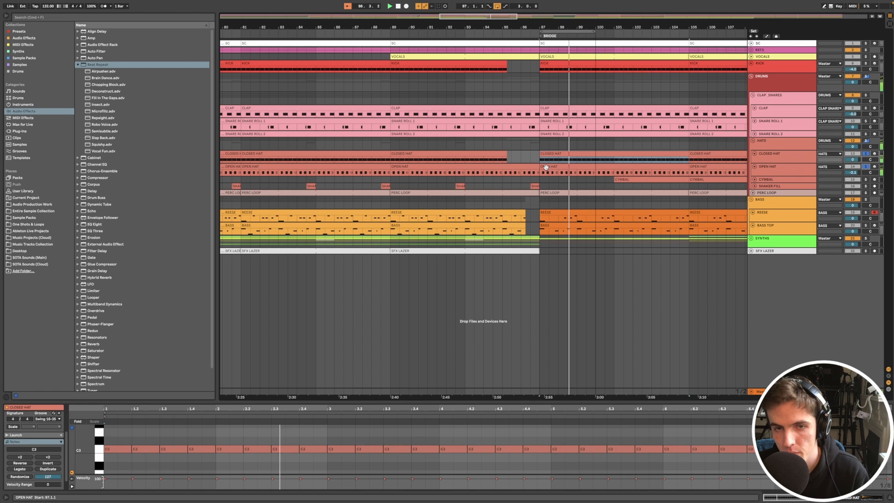
pyautogui.click(686, 175)
pyautogui.scroll(5, 290, 444)
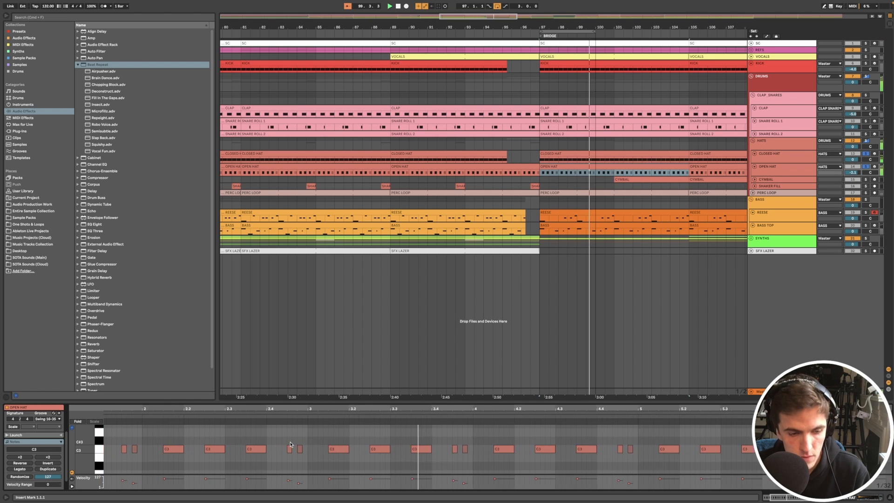
pyautogui.press('space')
# - Enlarge the clip view, solo the CYMBAL track, and audition its Bridge clip while examining its notes and Reverb device
pyautogui.moveTo(294, 401); pyautogui.dragTo(293, 352)
pyautogui.hscroll(-5, 287, 405)
pyautogui.press('space')
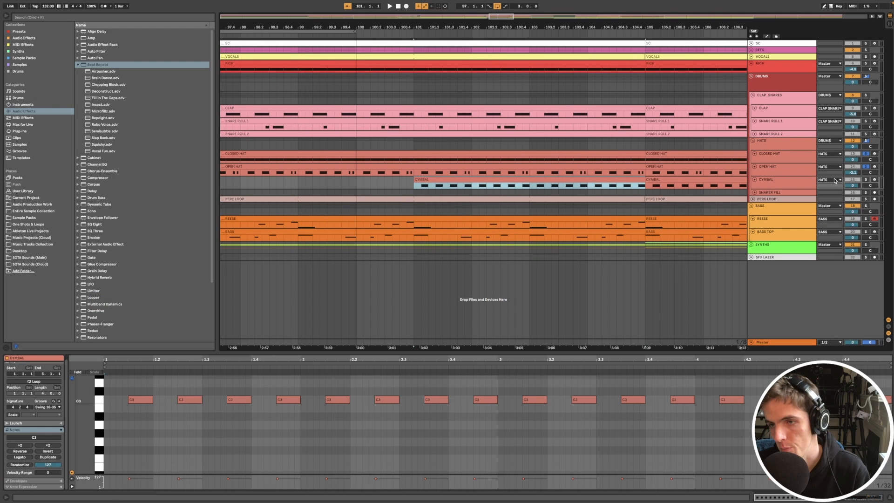
pyautogui.click(865, 180)
pyautogui.press('space')
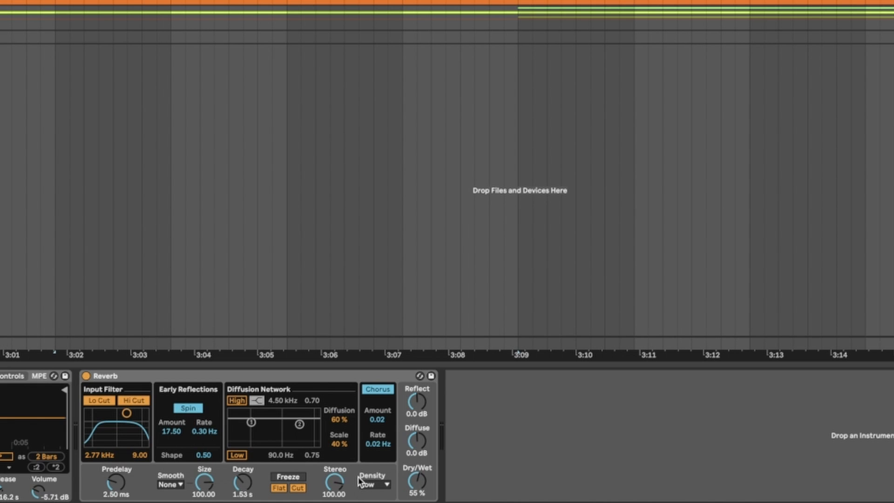
pyautogui.scroll(-4, 400, 123)
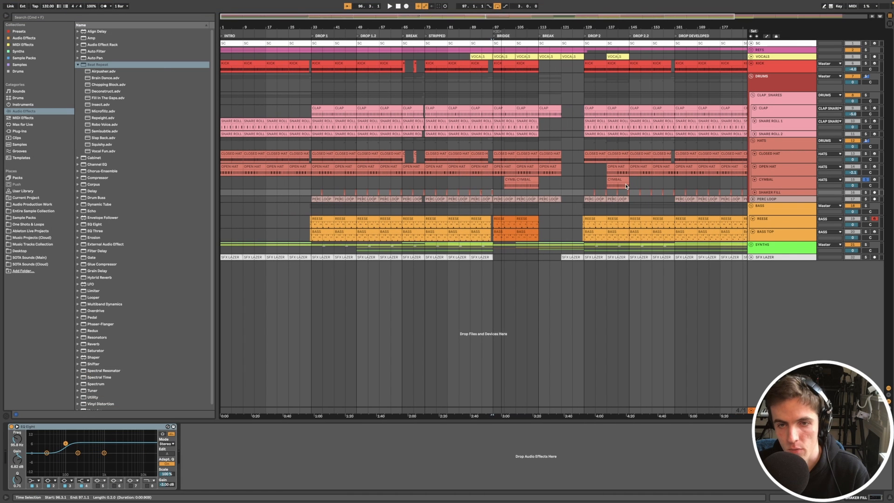
# - Play the first SHAKER FILL clip in Drop 2 soloed and examine its waveform and placement
pyautogui.click(586, 193)
pyautogui.scroll(5, 592, 193)
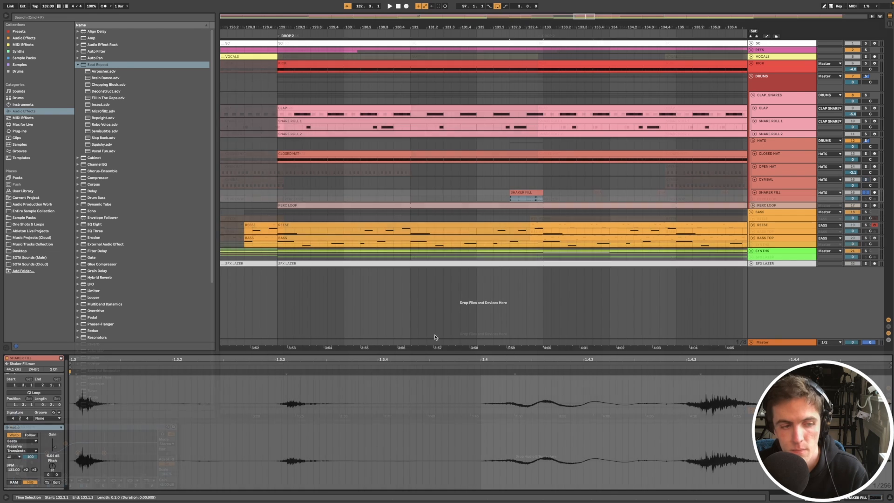
pyautogui.press('space')
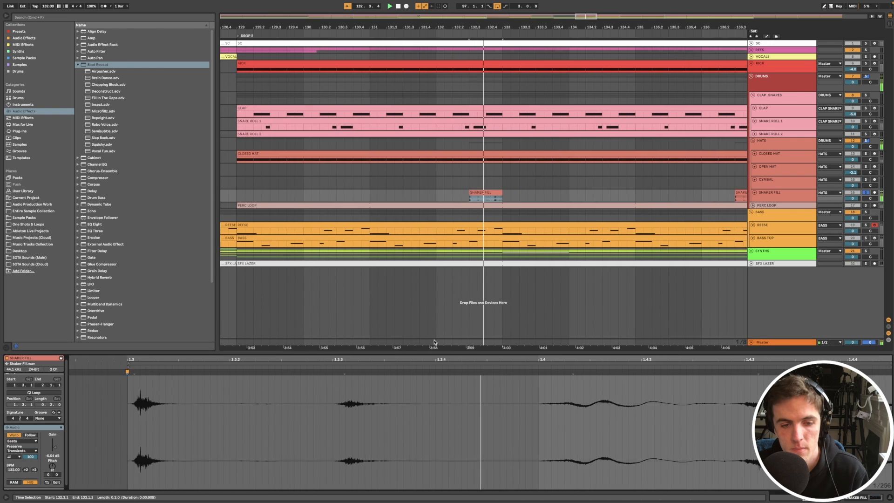
pyautogui.scroll(3, 467, 202)
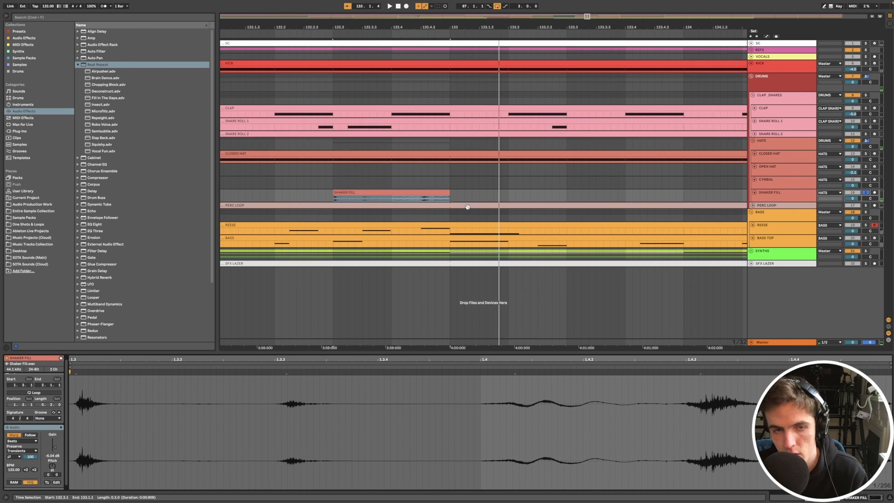
pyautogui.hscroll(1, 447, 191)
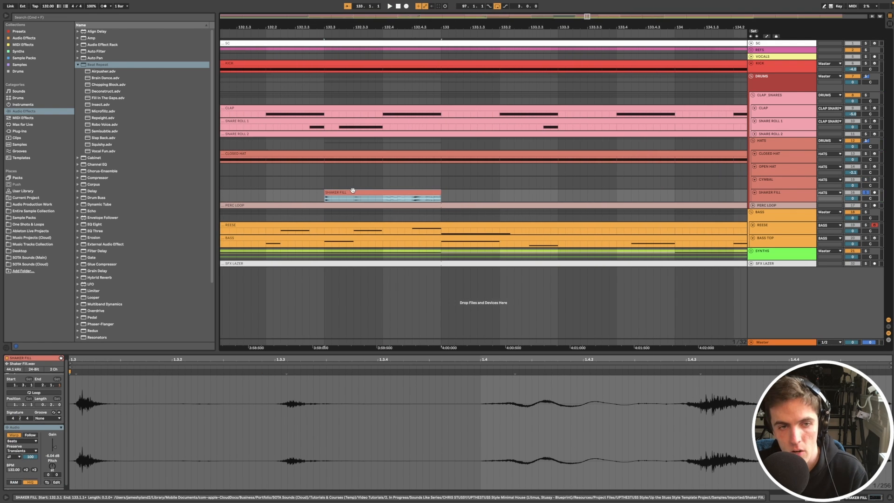
# - Audition the SHAKER FILL clip leading into bar 137 with the clap, snare and hat groups, and examine where the fills repeat
pyautogui.scroll(-4, 352, 191)
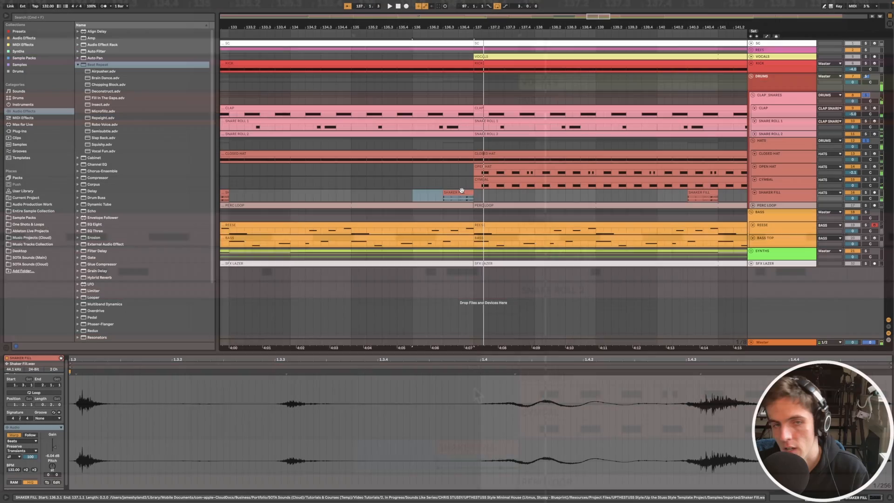
pyautogui.press('space')
pyautogui.click(559, 448)
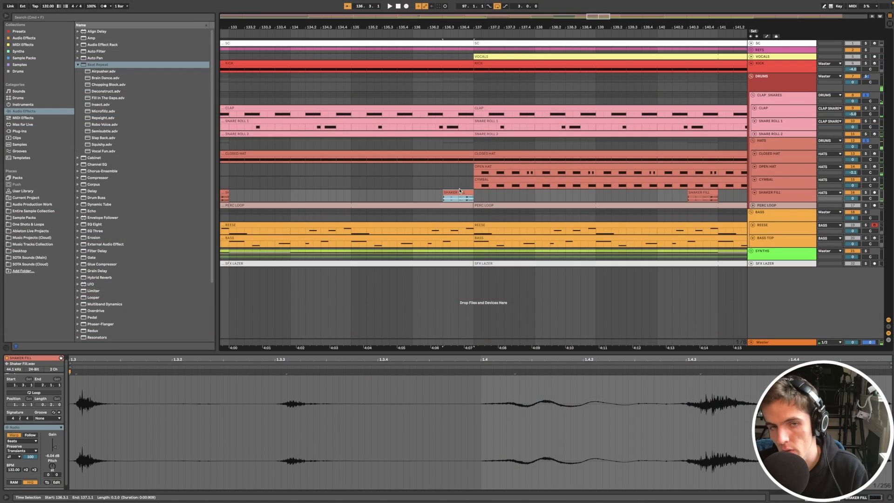
pyautogui.scroll(5, 546, 448)
pyautogui.click(411, 181)
pyautogui.press('space')
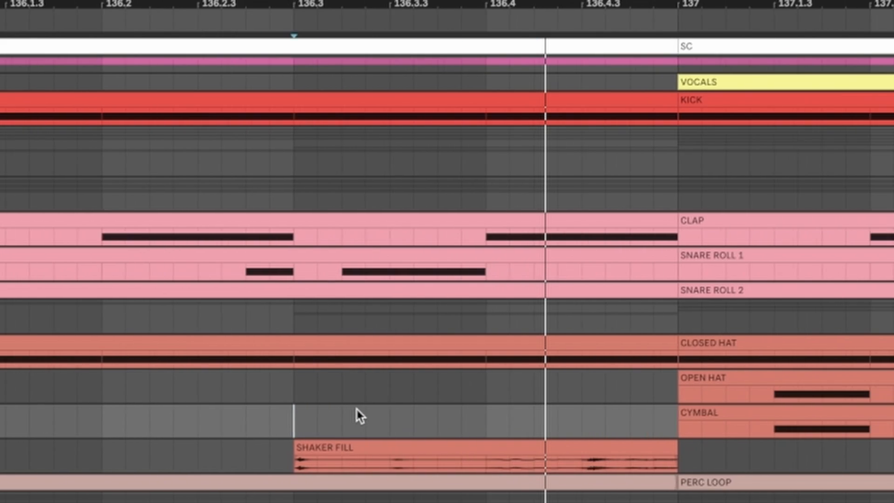
pyautogui.click(501, 458)
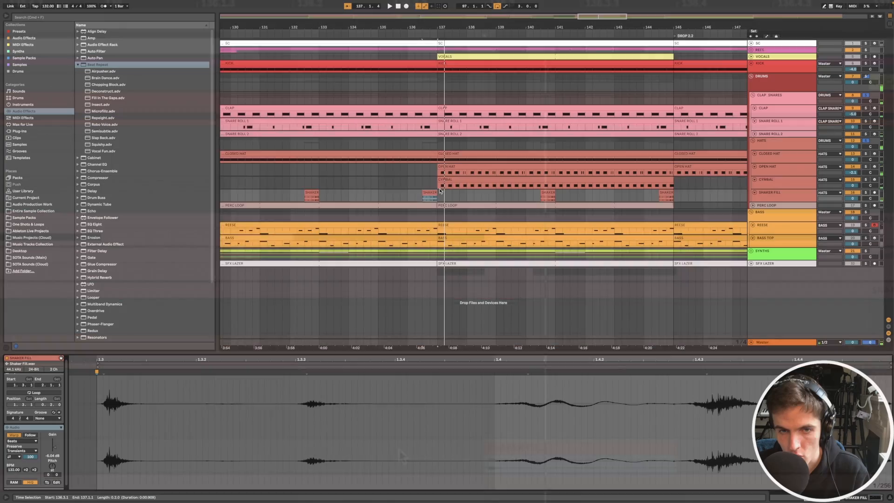
pyautogui.scroll(-2, 440, 191)
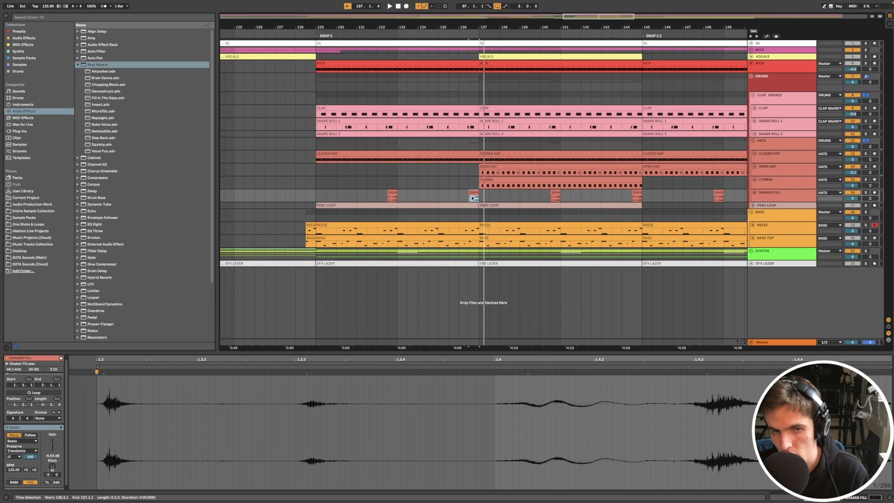
pyautogui.scroll(4, 485, 203)
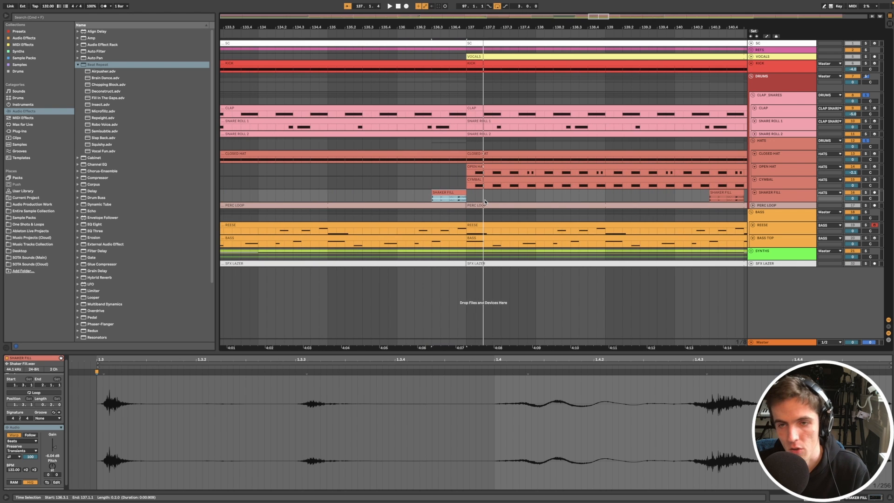
pyautogui.scroll(-3, 485, 202)
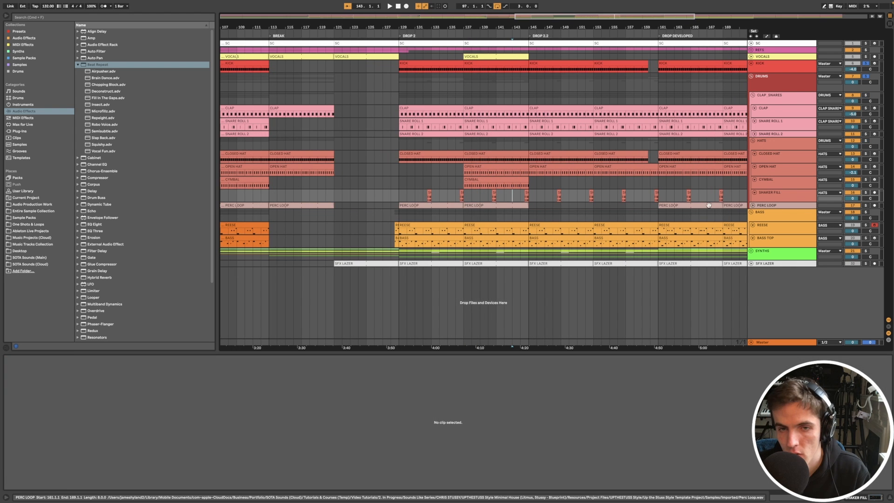
# - Expand the PERC LOOP track and inspect its Drop 2 clip's warp settings, including the Preserve and transient loop mode options
pyautogui.click(753, 205)
pyautogui.scroll(5, 477, 227)
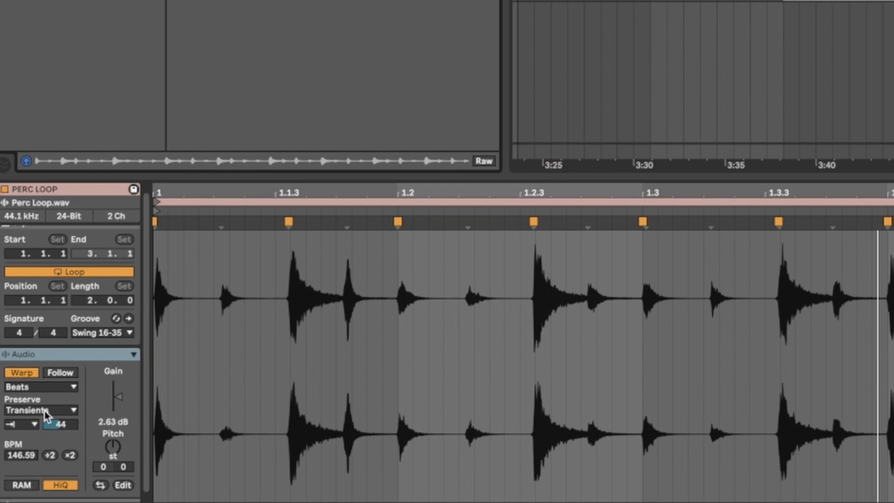
pyautogui.click(22, 451)
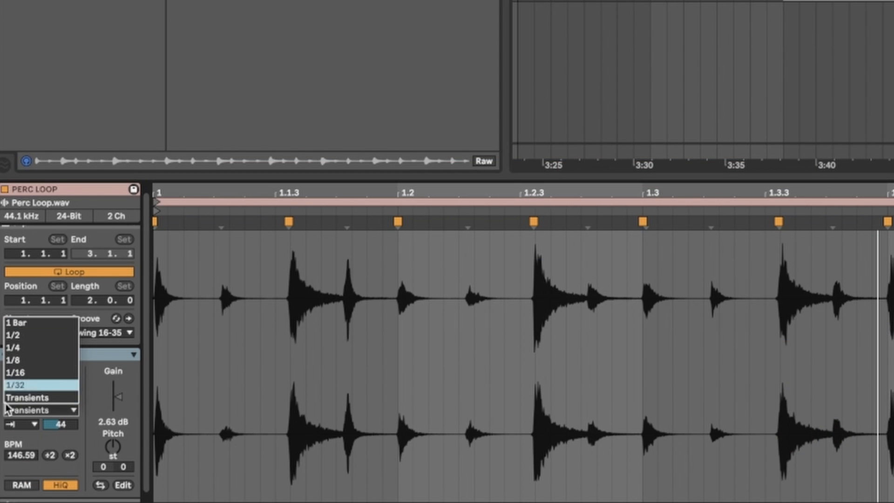
pyautogui.click(30, 435)
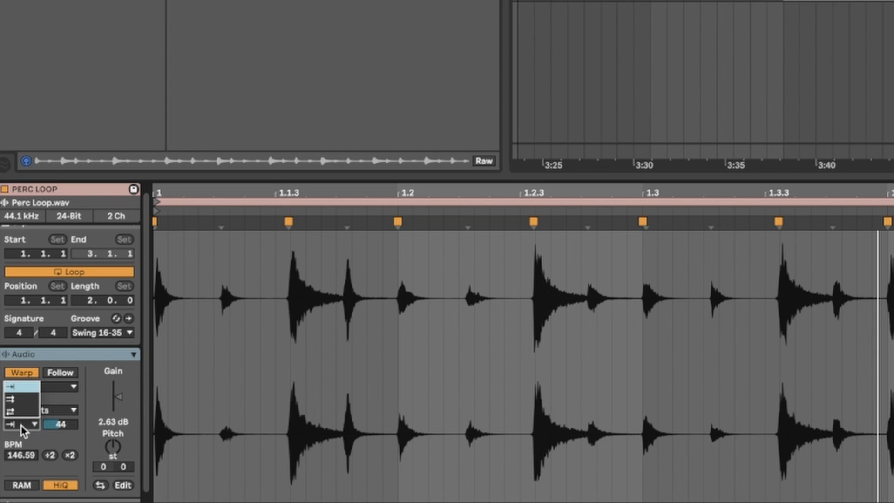
pyautogui.click(36, 435)
pyautogui.scroll(-1, 76, 423)
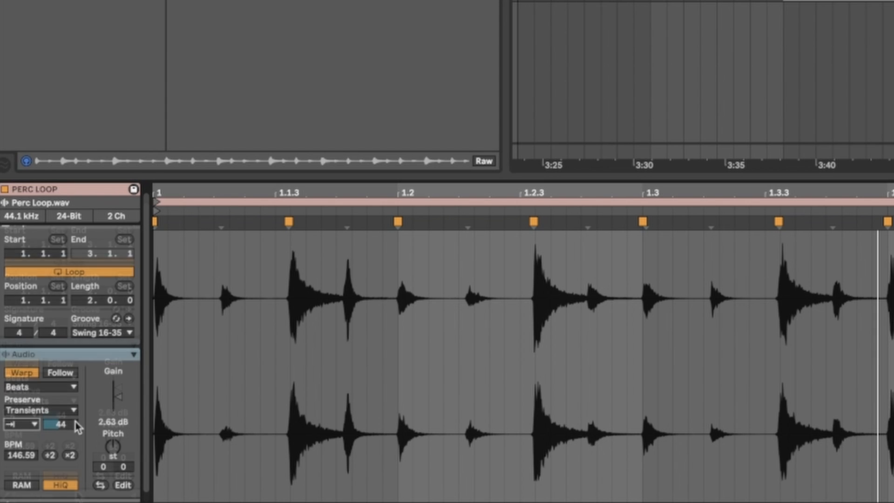
# - Show the PERC LOOP clip's envelope and examine its shape against the waveform while playing the loop from Drop 2
pyautogui.click(125, 496)
pyautogui.scroll(3, 263, 349)
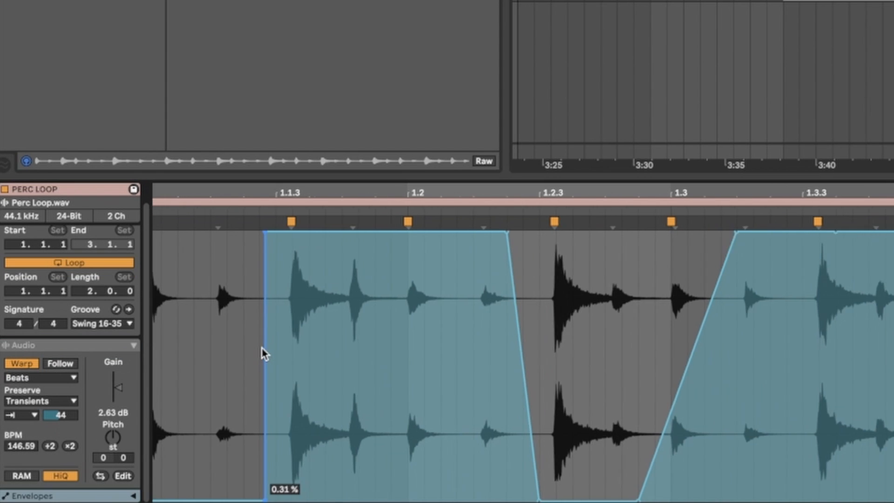
pyautogui.hscroll(-2, 263, 349)
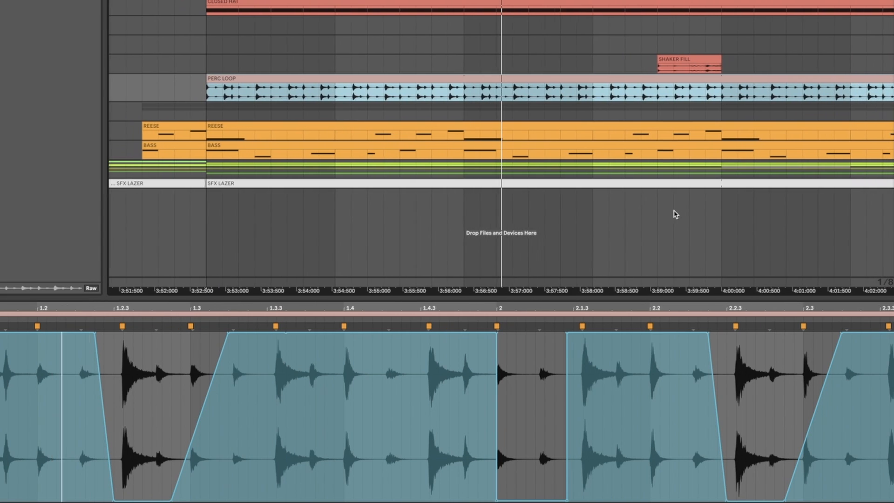
pyautogui.scroll(-5, 581, 127)
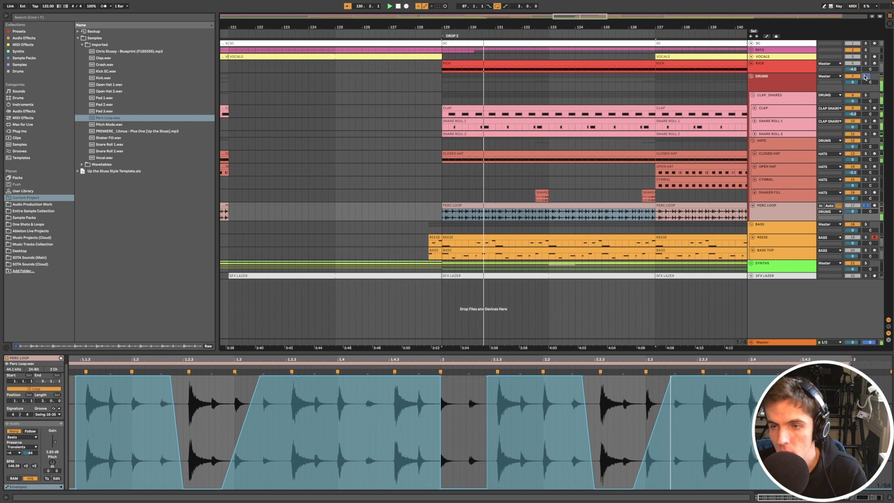
# - Solo the REESE track and play its Stripped section clip at bar 81 while examining the note pattern
pyautogui.scroll(-3, 578, 196)
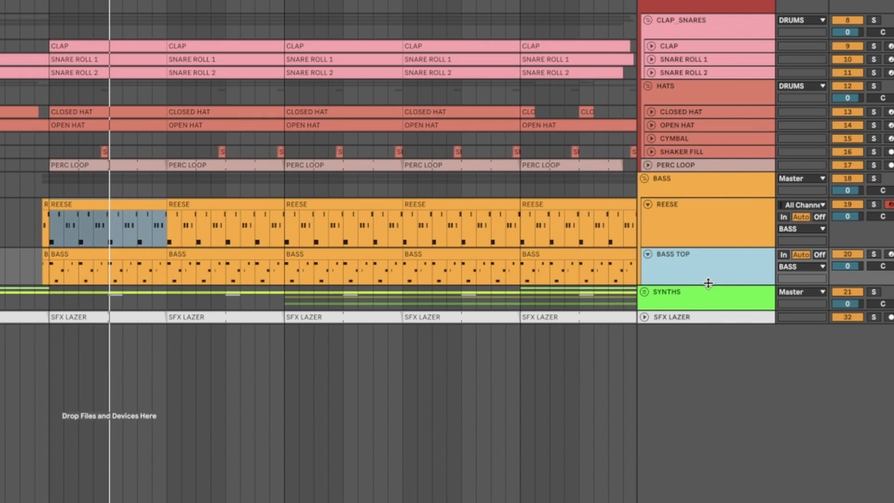
pyautogui.click(873, 205)
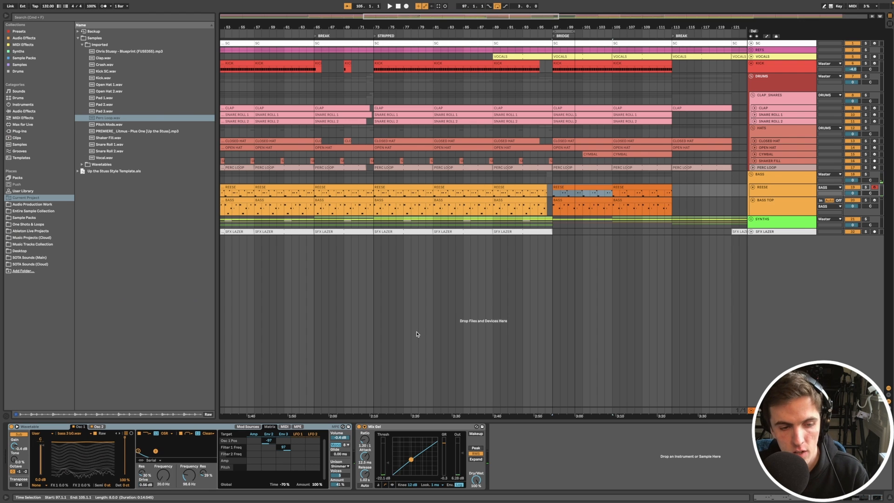
pyautogui.doubleClick(519, 194)
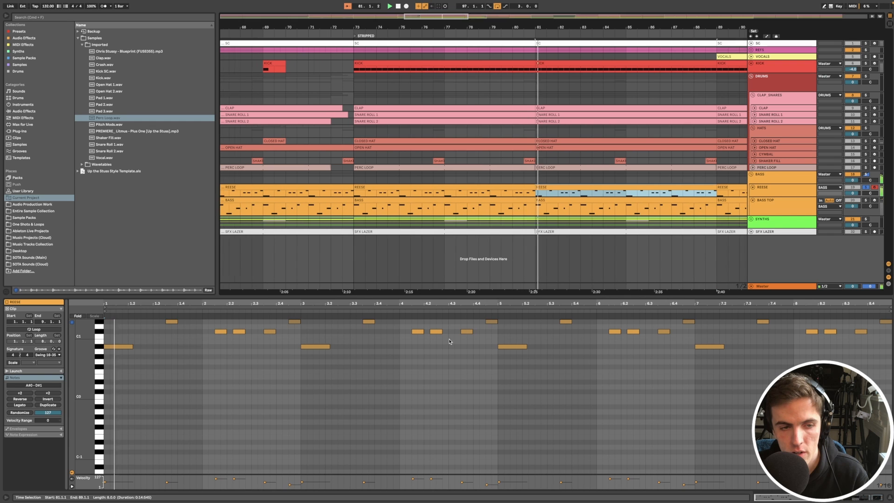
pyautogui.click(456, 395)
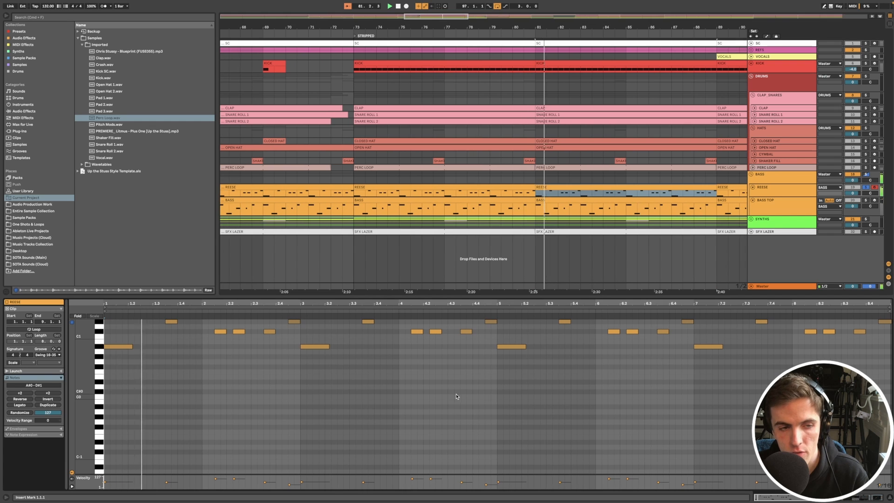
pyautogui.scroll(3, 301, 359)
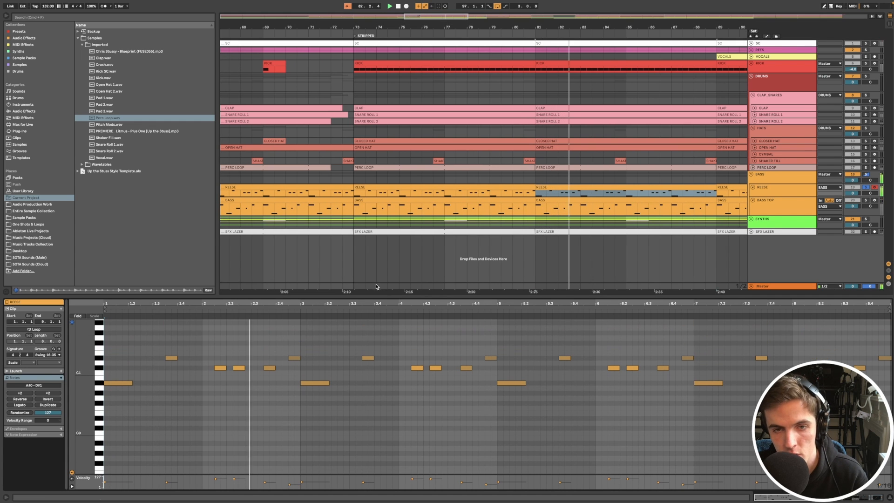
# - Compare the notes of the BASS TOP clip with those of the REESE clip at the start of the Stripped section
pyautogui.click(455, 267)
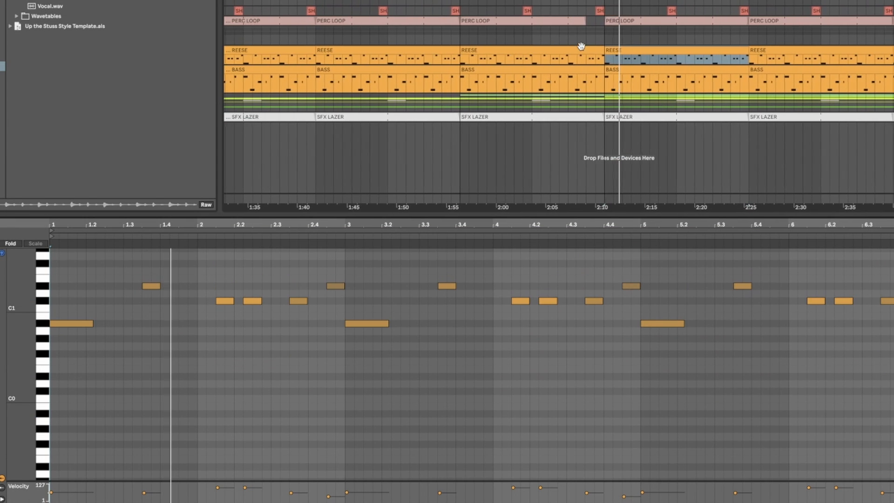
pyautogui.click(581, 46)
pyautogui.click(530, 72)
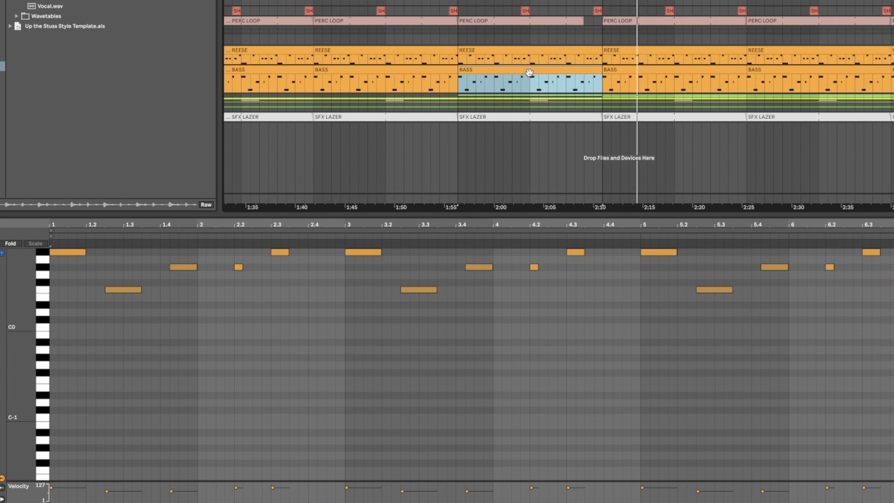
pyautogui.click(654, 60)
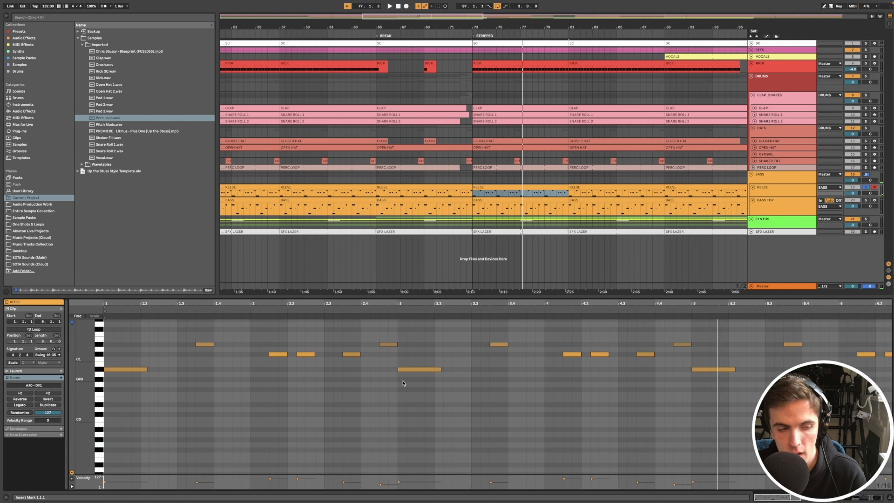
pyautogui.scroll(-2, 404, 382)
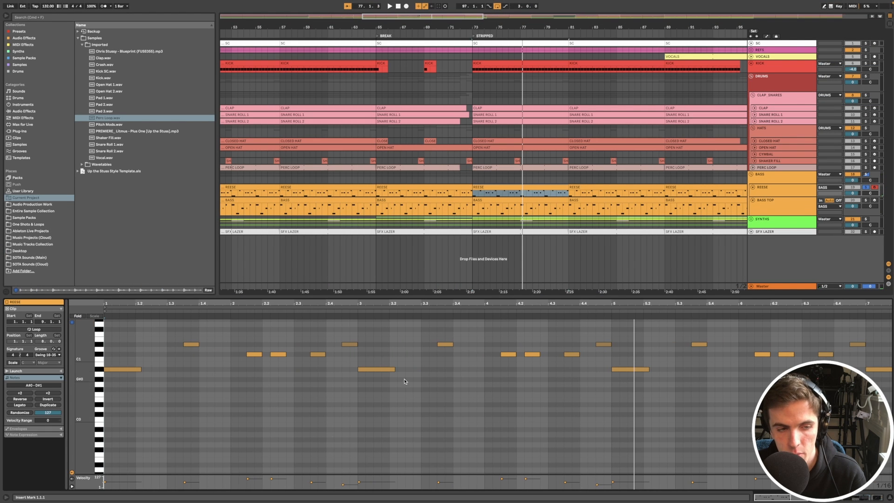
# - Solo the KICK alongside the bass and examine the timing of the REESE and BASS TOP notes in the Stripped section
pyautogui.click(867, 64)
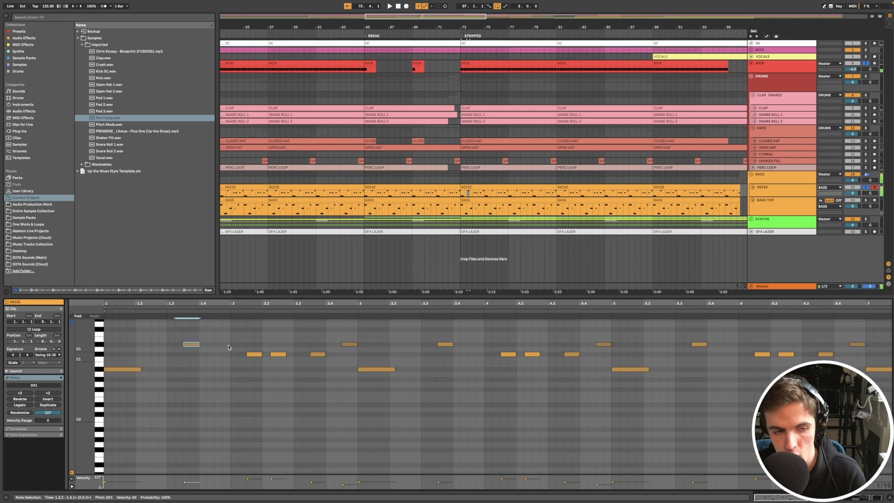
pyautogui.moveTo(250, 335); pyautogui.dragTo(277, 336)
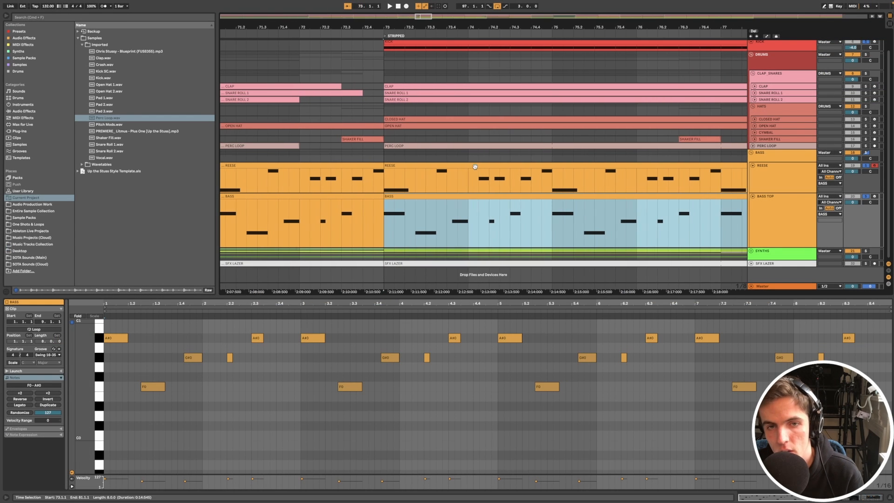
pyautogui.click(474, 166)
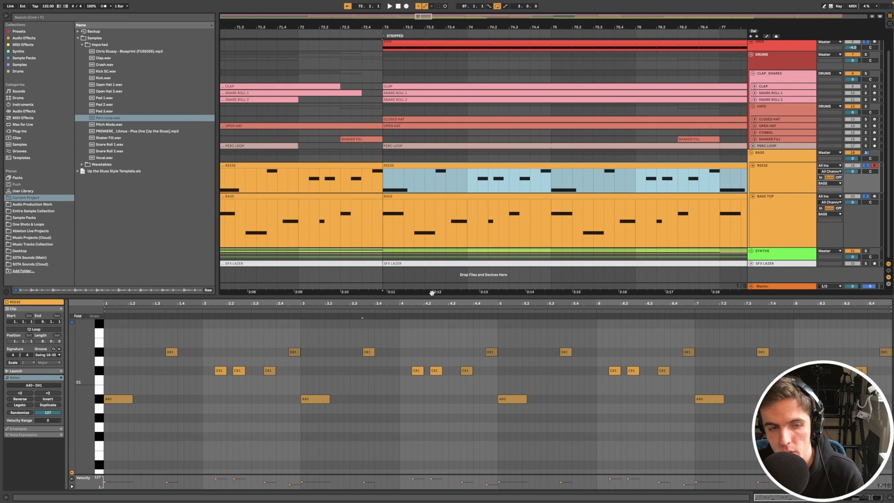
# - Examine the notes of the BASS TOP and REESE clips from bar 73 together in one editor while playing them
pyautogui.keyDown('shift'); pyautogui.click(447, 197); pyautogui.keyUp('shift')
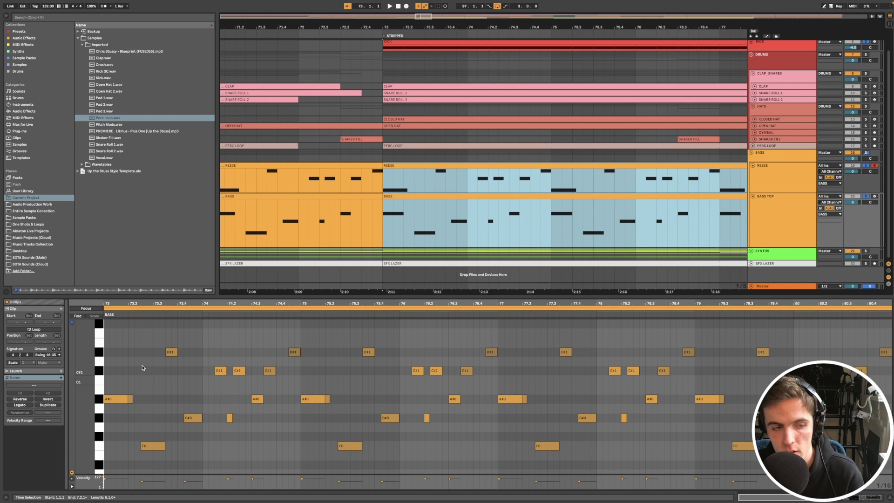
pyautogui.press('space')
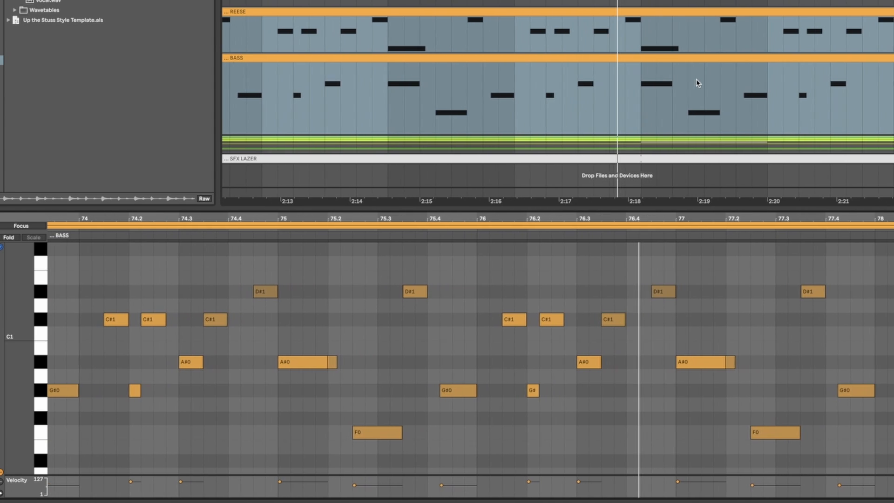
pyautogui.scroll(-5, 697, 80)
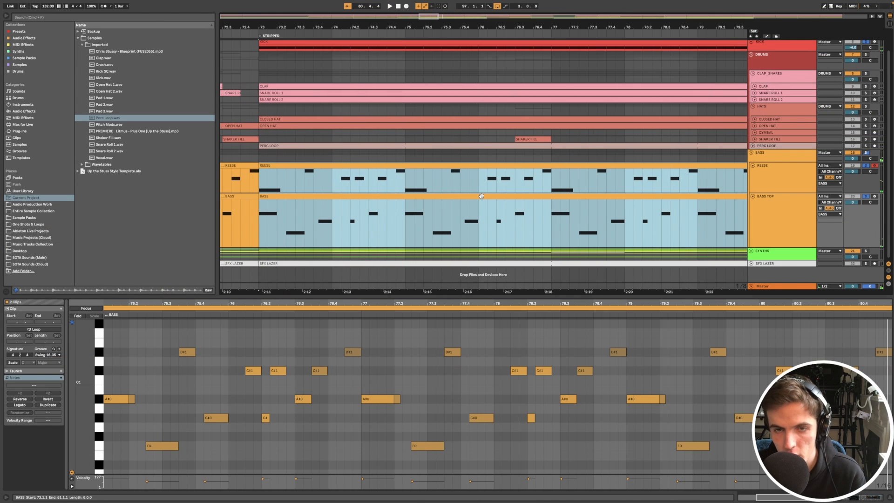
pyautogui.scroll(-2, 482, 196)
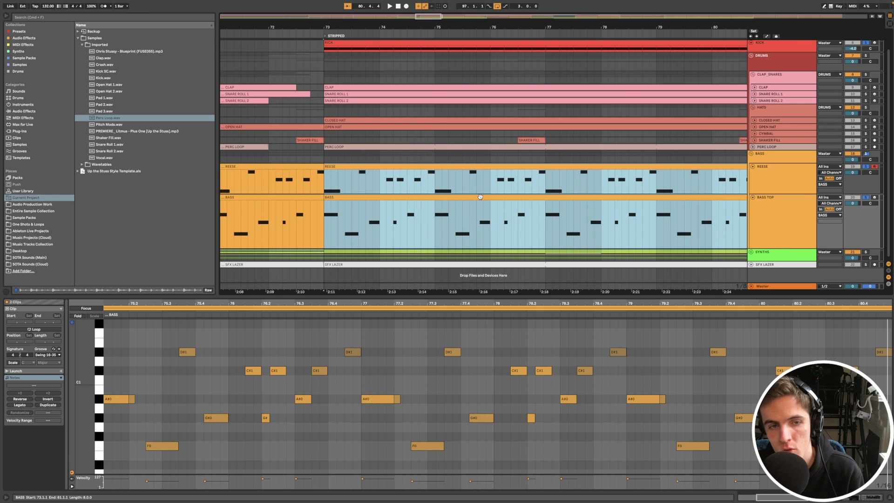
# - Solo the BASS TOP track and play its Stripped section clip from bar 73, reducing the track's height
pyautogui.click(480, 196)
pyautogui.scroll(-5, 484, 196)
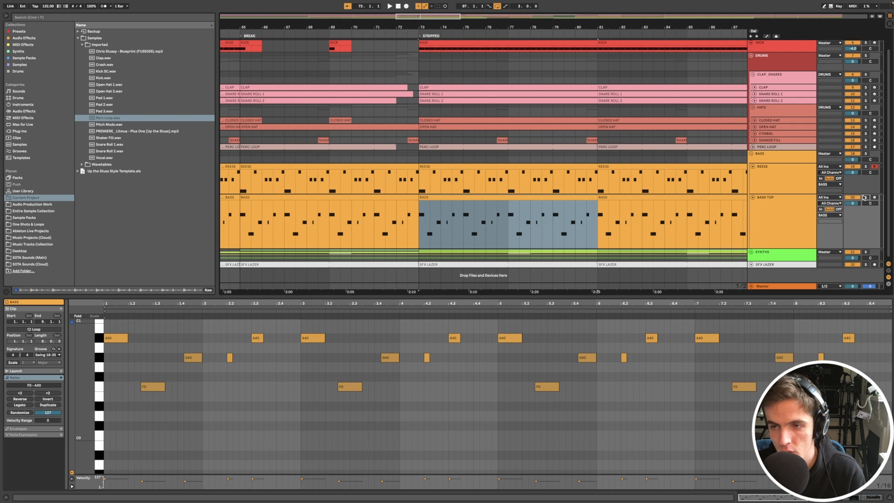
pyautogui.press('space')
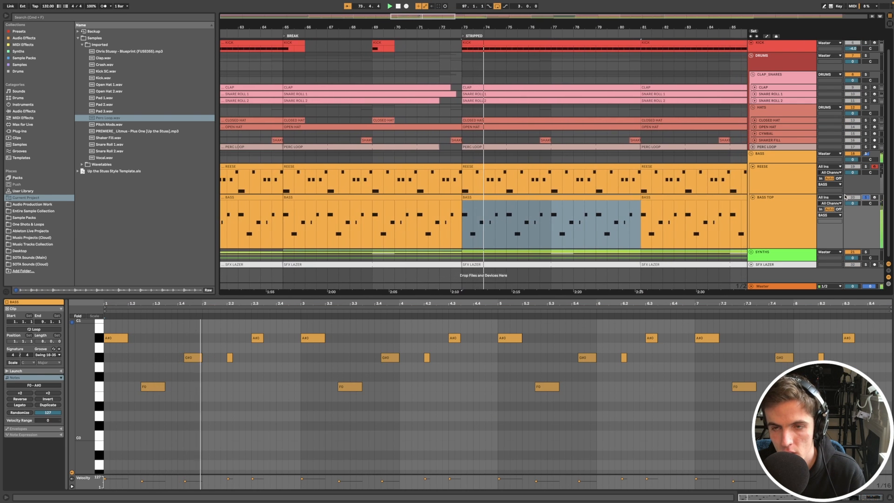
pyautogui.click(789, 212)
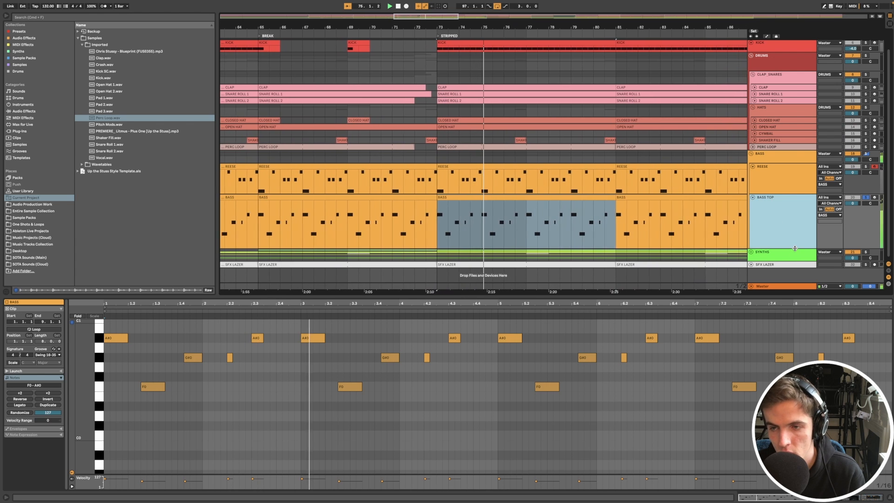
pyautogui.moveTo(794, 249); pyautogui.dragTo(776, 251)
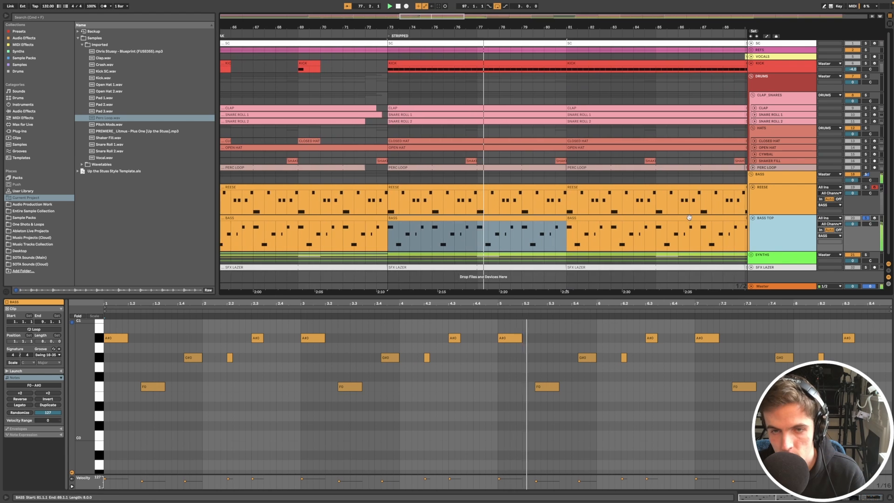
# - Add the REESE track to the soloed BASS TOP and examine how both parts play together through the Stripped section
pyautogui.keyDown('super'); pyautogui.click(865, 188); pyautogui.keyUp('super')
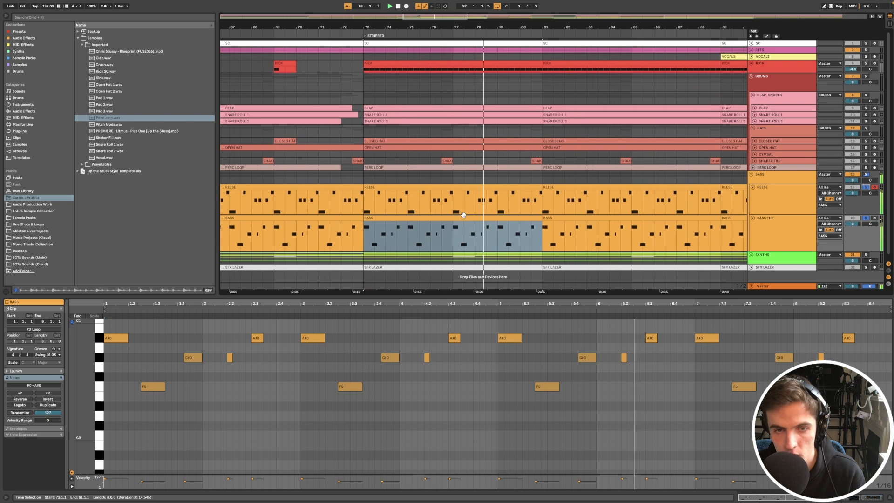
pyautogui.scroll(5, 515, 239)
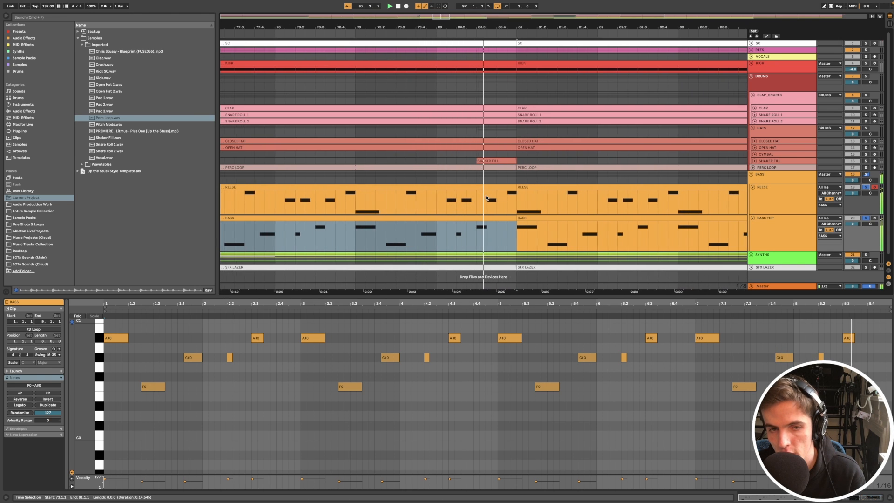
pyautogui.click(482, 218)
pyautogui.hscroll(-2, 482, 217)
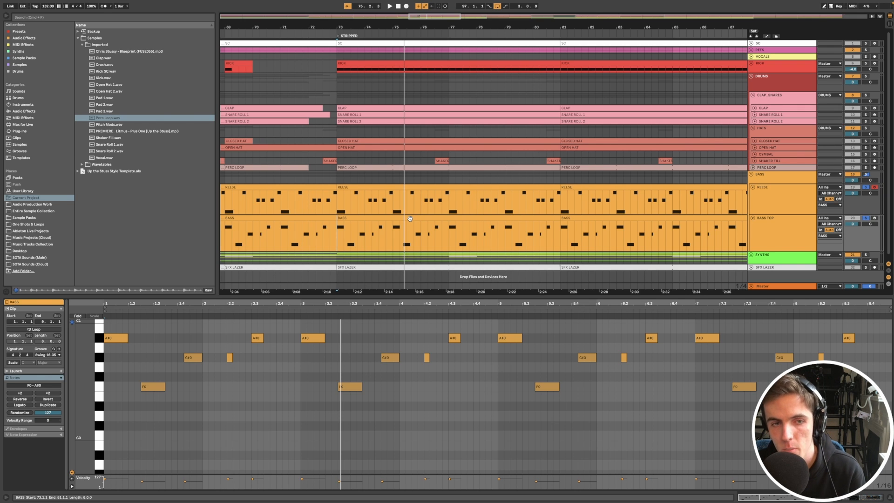
# - Select the REESE clip at bar 73 and compare its note placement with the BASS TOP clip below
pyautogui.click(369, 199)
pyautogui.press('z')
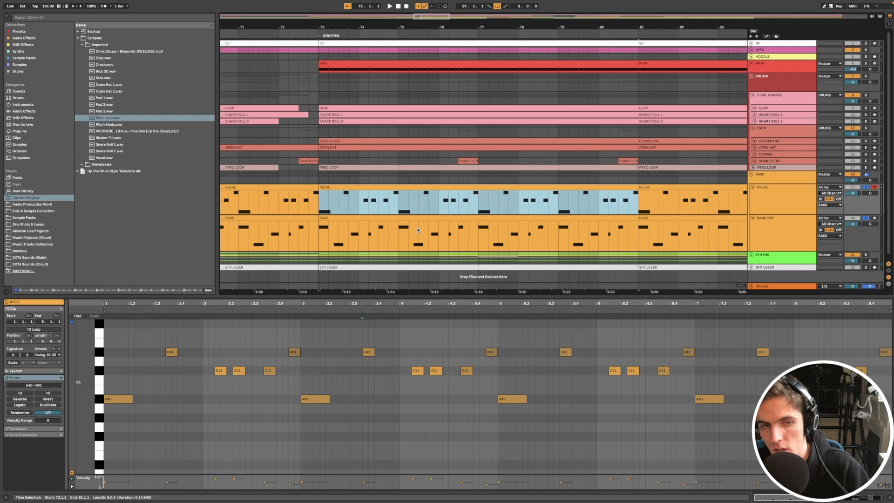
pyautogui.scroll(5, 340, 228)
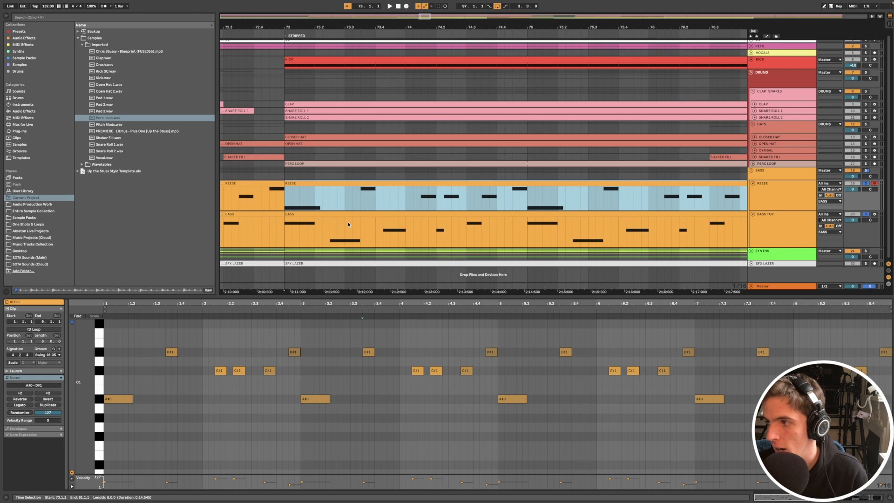
pyautogui.scroll(-2, 343, 183)
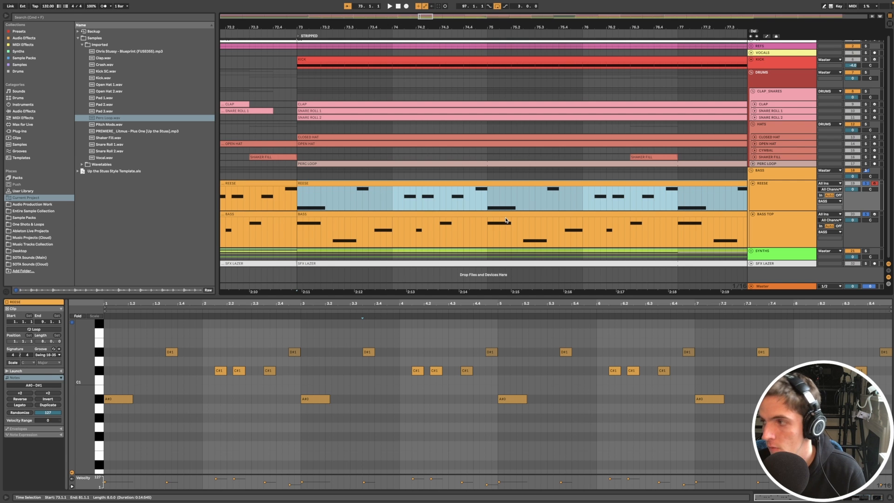
pyautogui.scroll(1, 506, 220)
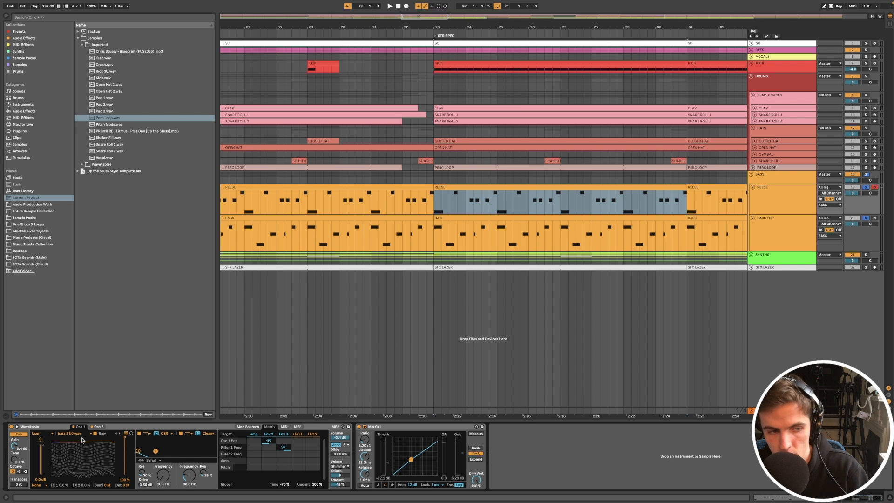
# - Try the Pad 2.wav sample as the Osc 1 wavetable in the REESE track's Wavetable synth
pyautogui.click(123, 427)
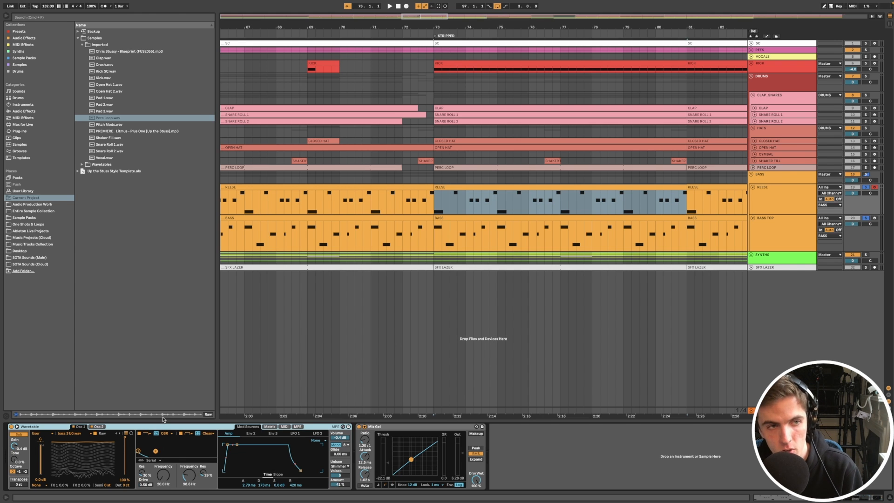
pyautogui.click(103, 106)
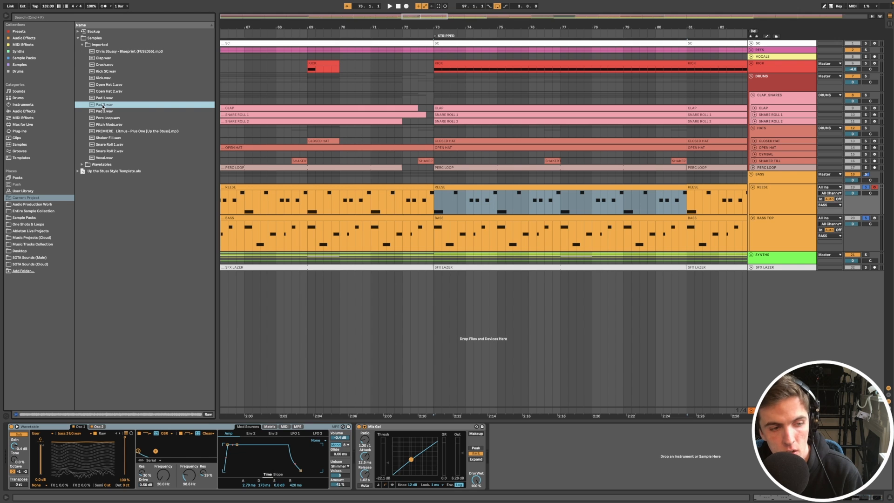
pyautogui.moveTo(104, 107); pyautogui.dragTo(74, 457)
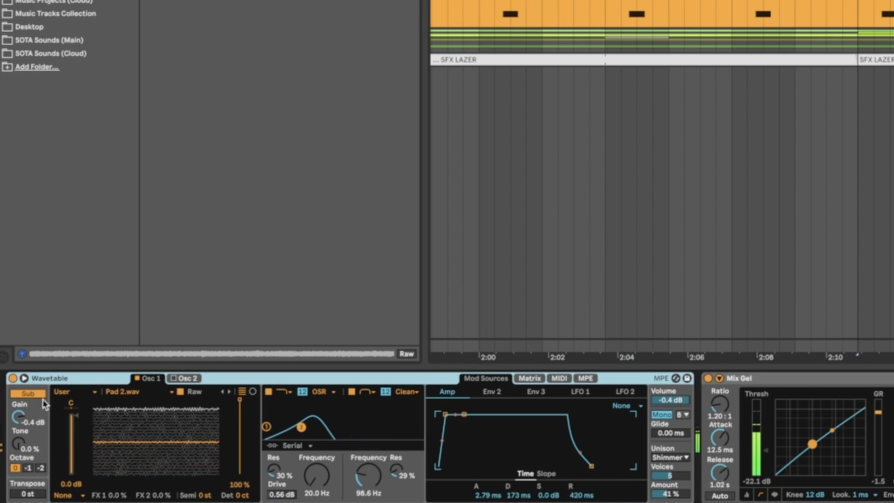
# - Audition the REESE synth's oscillator layers, switching Osc 1 off to examine Osc 2 and back on
pyautogui.click(19, 434)
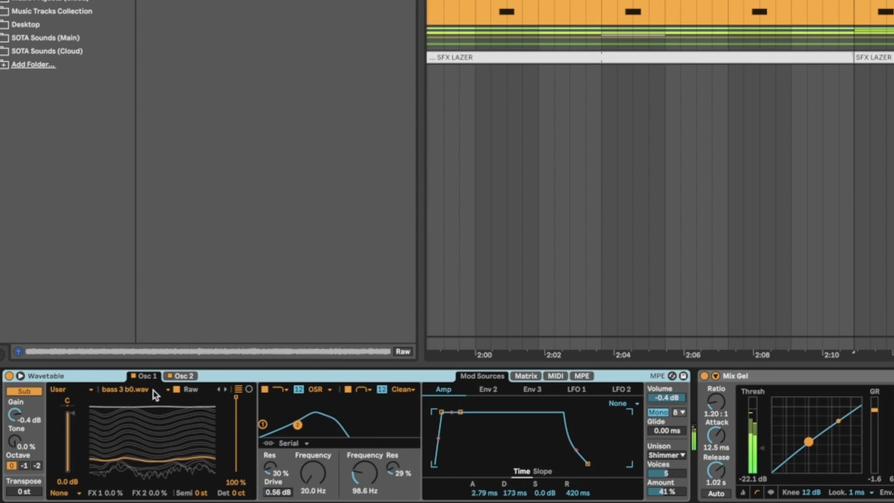
pyautogui.click(133, 376)
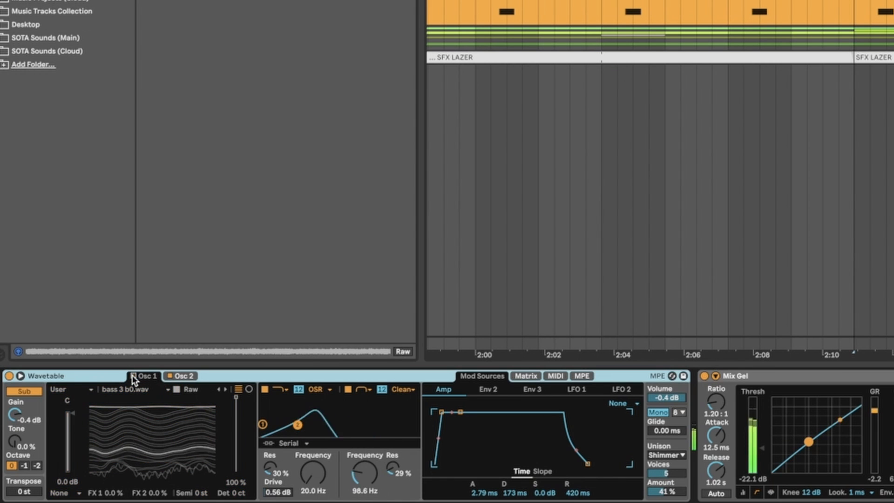
pyautogui.click(191, 375)
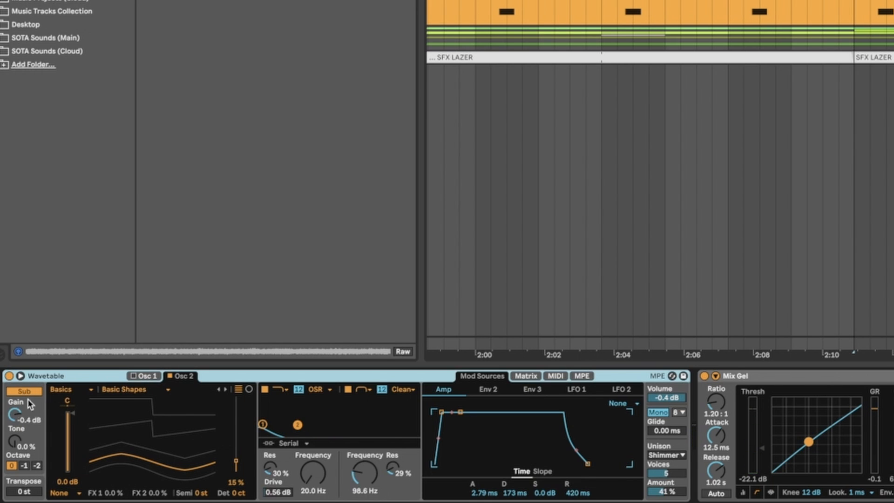
pyautogui.click(130, 375)
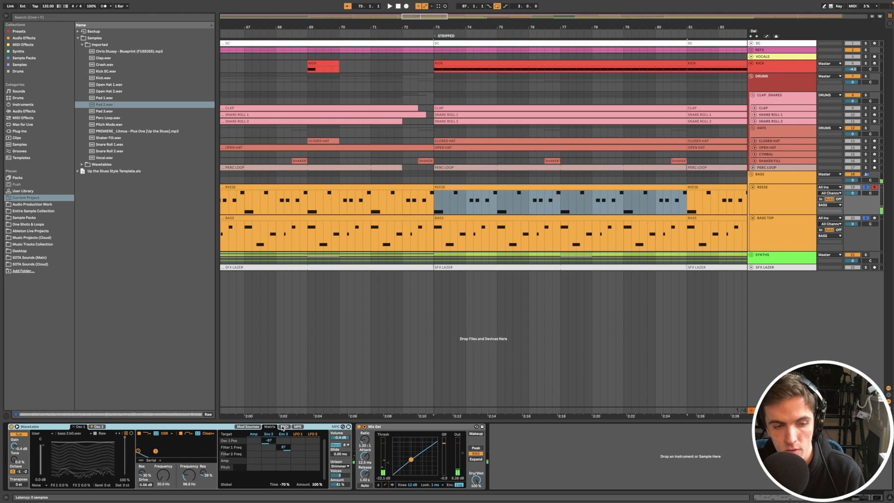
# - Try a different decay and sustain point for Env 3 in the REESE track's Wavetable synth
pyautogui.click(248, 427)
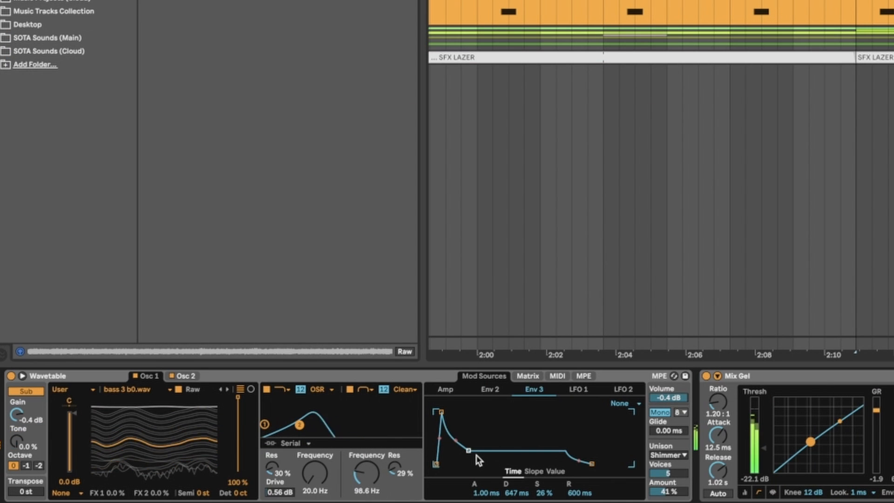
pyautogui.moveTo(469, 450)
pyautogui.mouseDown()
pyautogui.moveTo(450, 456)
pyautogui.moveTo(482, 455)
pyautogui.moveTo(474, 457)
pyautogui.mouseUp()
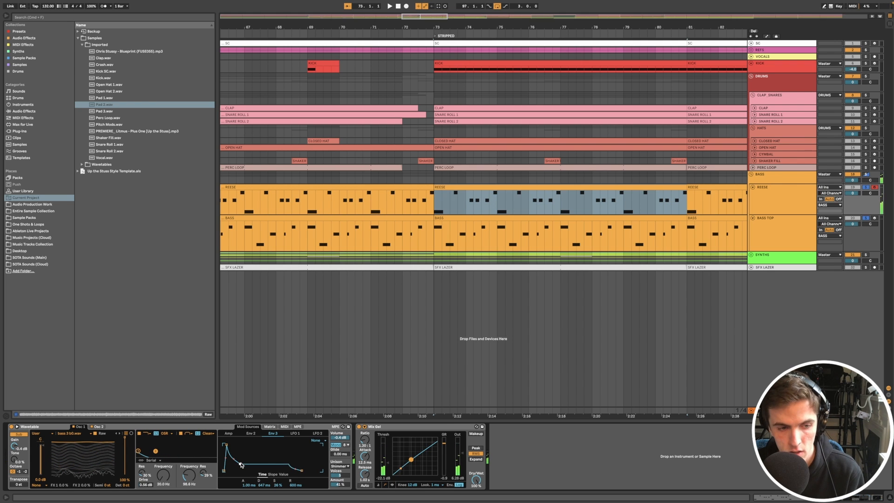
pyautogui.click(769, 199)
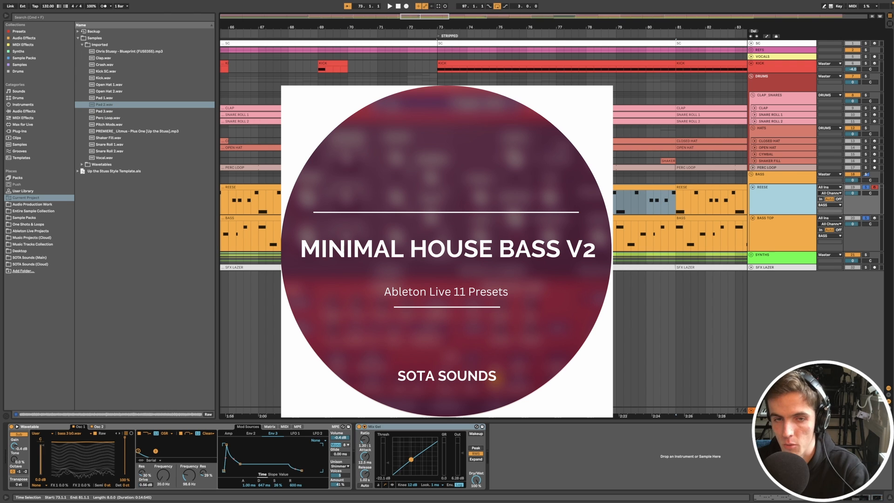
pyautogui.click(151, 426)
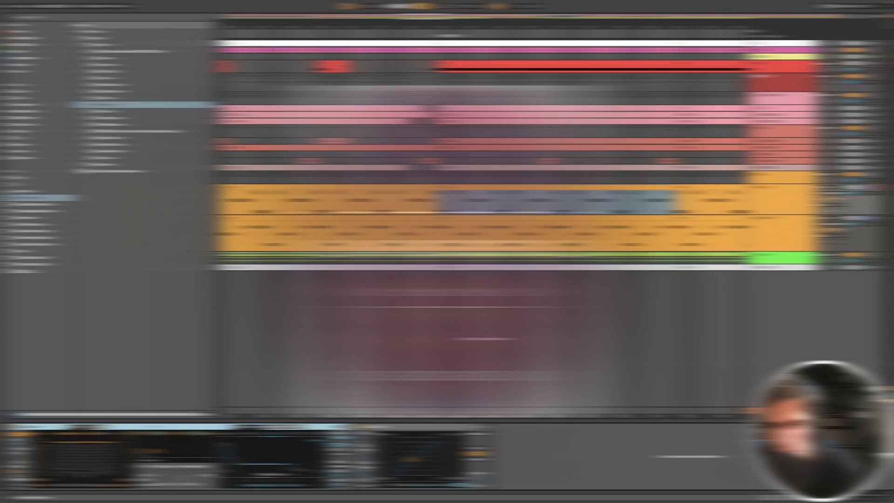
# - Bypass the audio effect rack on the BASS TOP track and audition different Osc 1 wavetable positions
pyautogui.click(782, 222)
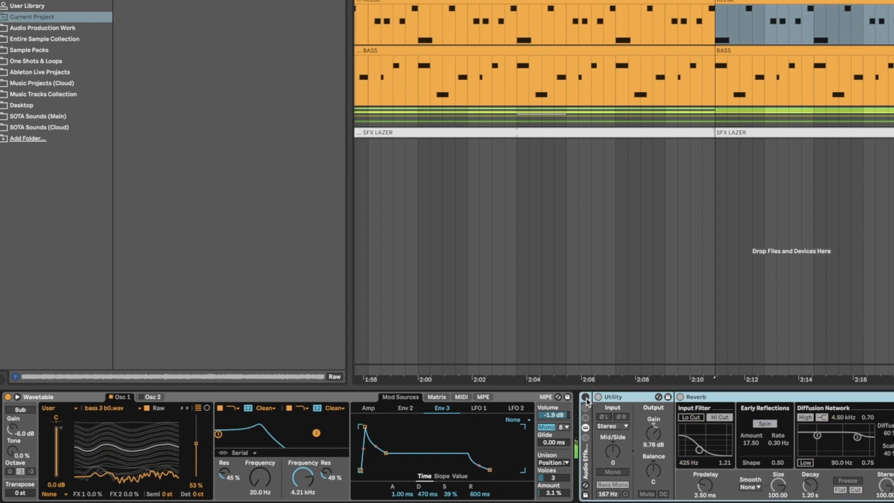
pyautogui.click(586, 397)
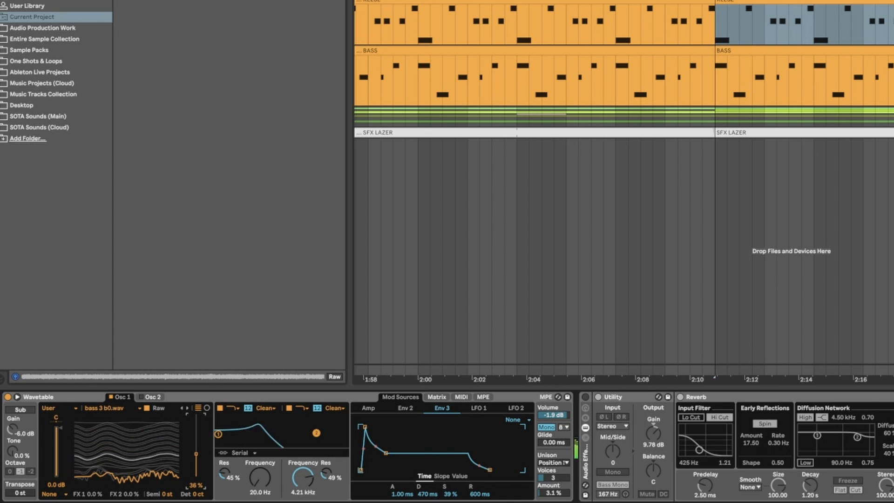
pyautogui.moveTo(196, 461); pyautogui.dragTo(197, 435)
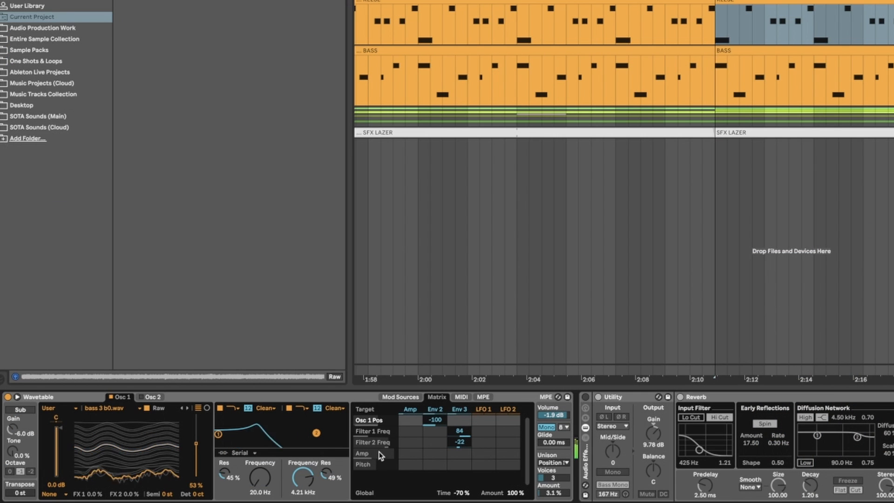
# - Try an Env 3 decay of 1.41 s and sustain of 31% on the BASS TOP synth, and undo the change
pyautogui.click(418, 396)
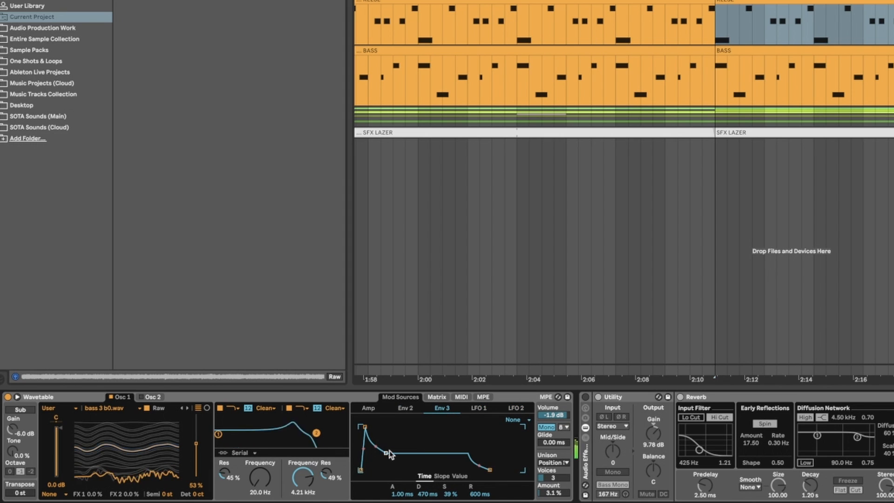
pyautogui.moveTo(386, 452)
pyautogui.mouseDown()
pyautogui.moveTo(418, 452)
pyautogui.moveTo(392, 457)
pyautogui.mouseUp()
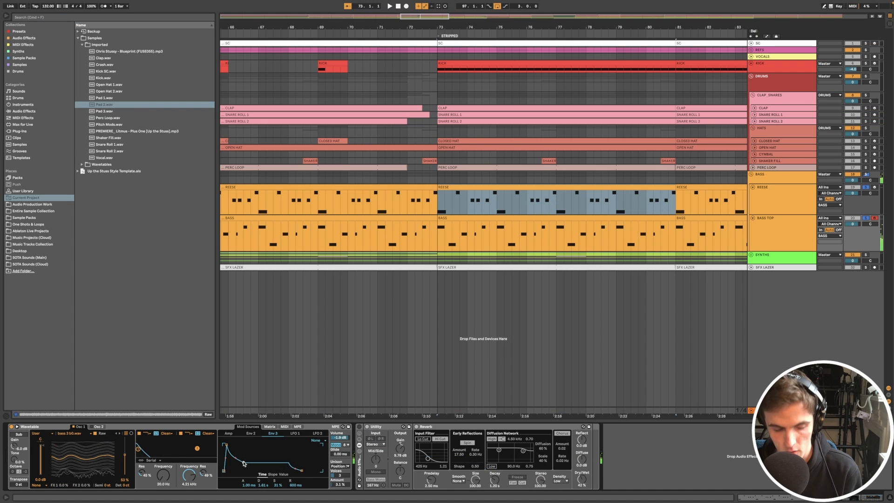
pyautogui.press('super+z')
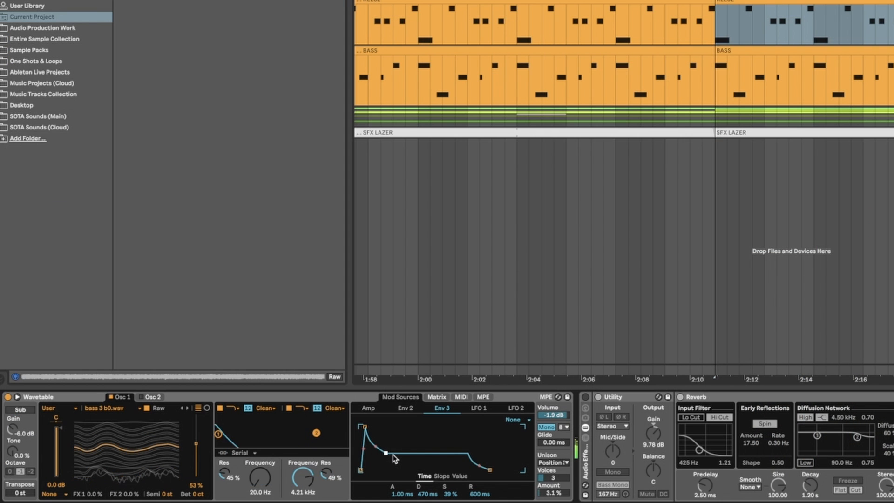
# - Examine the BASS TOP synth's modulation matrix and switch its audio effect rack back on
pyautogui.click(437, 396)
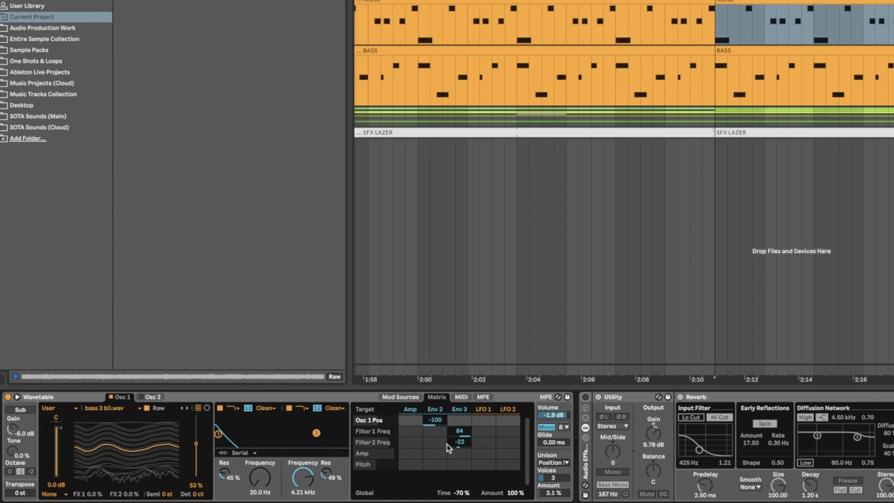
pyautogui.click(585, 396)
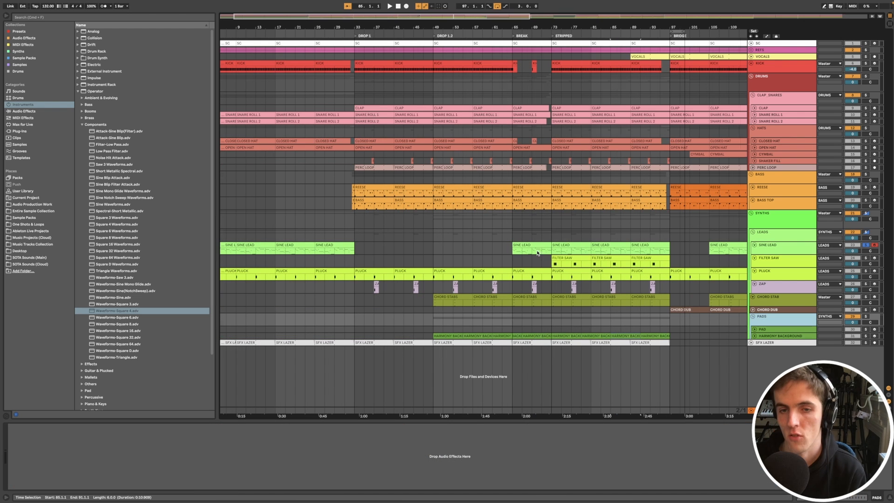
# - Select the SINE LEAD clip in the STRIPPED section and list Operator's Components presets in the browser
pyautogui.click(569, 245)
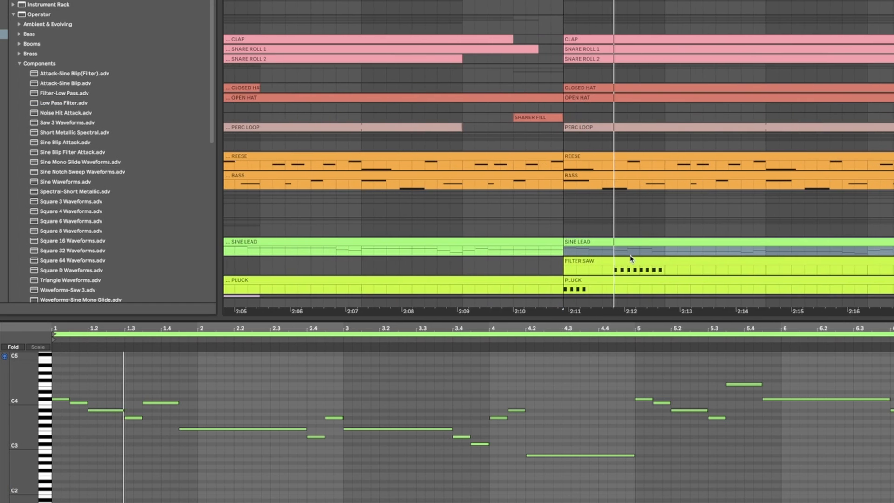
pyautogui.scroll(-3, 638, 252)
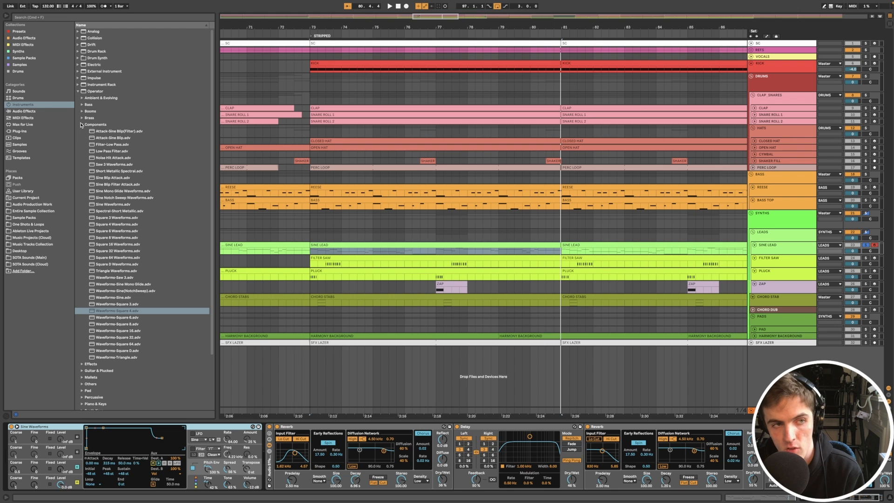
pyautogui.click(81, 125)
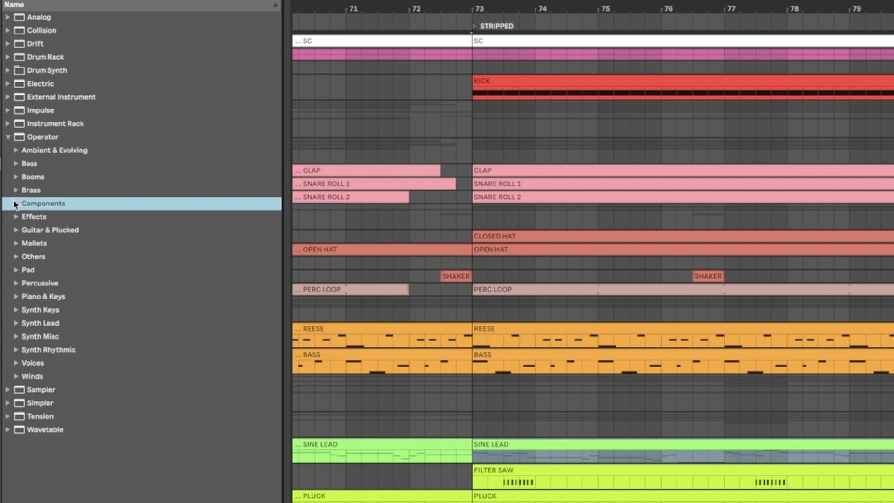
pyautogui.click(15, 203)
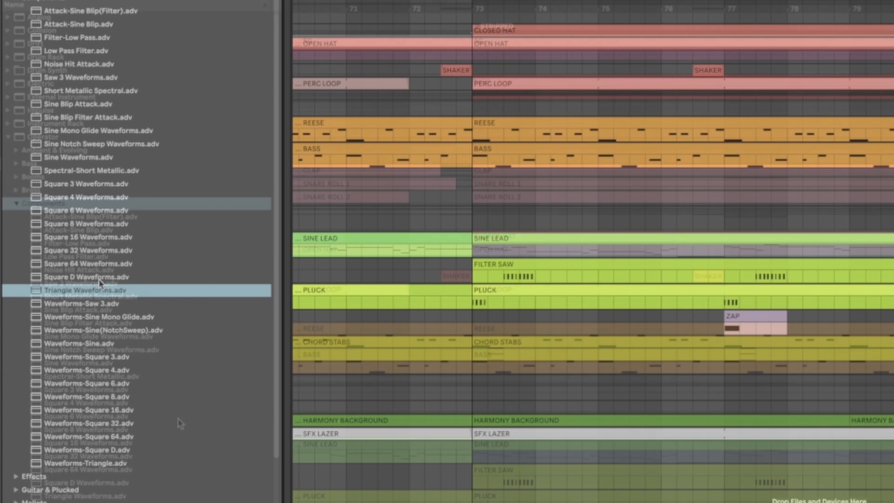
# - Browse Operator's component presets, including Square 32 Waveforms, Sine Blip Filter Attack and Saw 3 Waveforms
pyautogui.click(98, 455)
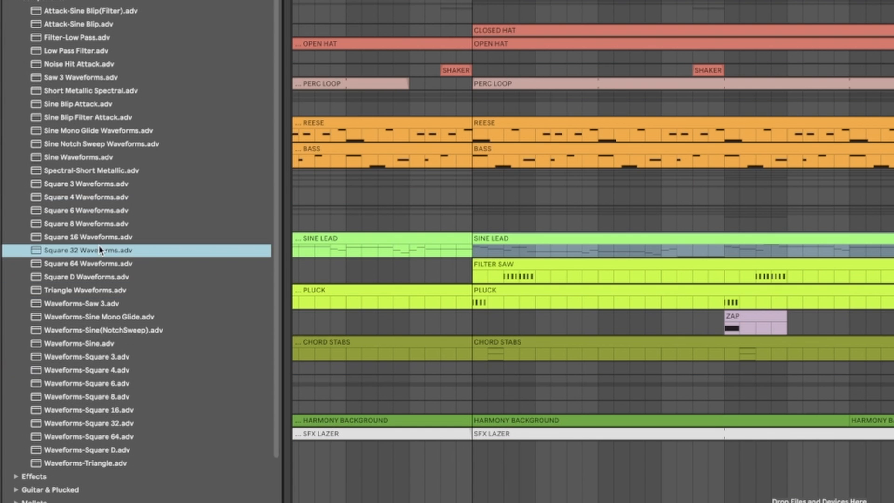
pyautogui.click(90, 403)
pyautogui.click(84, 375)
pyautogui.click(72, 143)
pyautogui.click(73, 117)
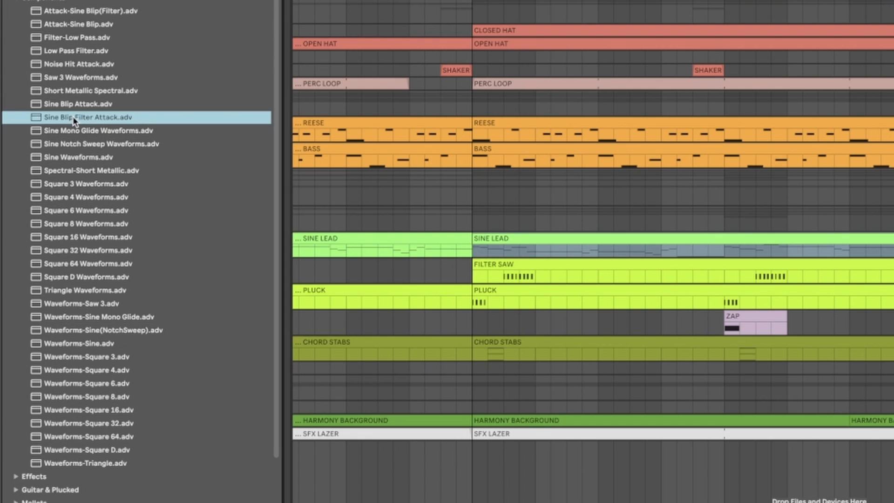
pyautogui.click(72, 93)
pyautogui.click(77, 77)
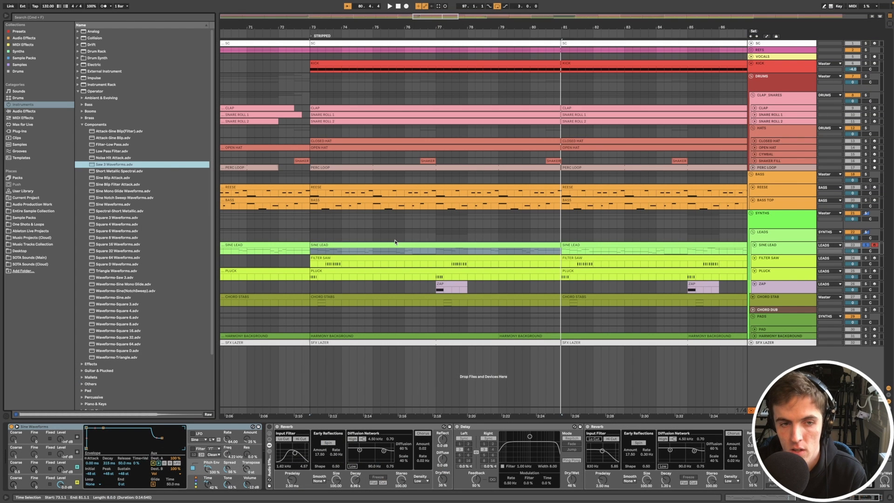
# - Show the SINE LEAD clip's MIDI notes, play the melody and select the notes from bar 5 onward
pyautogui.doubleClick(399, 242)
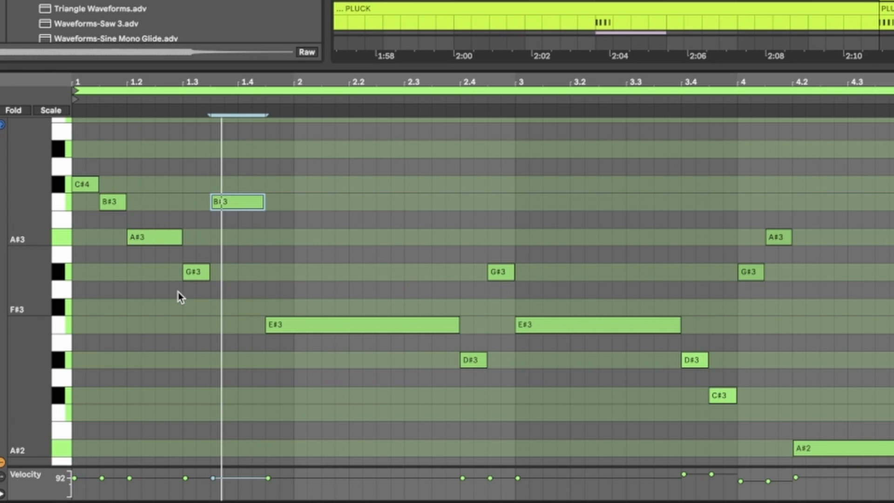
pyautogui.moveTo(34, 280); pyautogui.dragTo(12, 280)
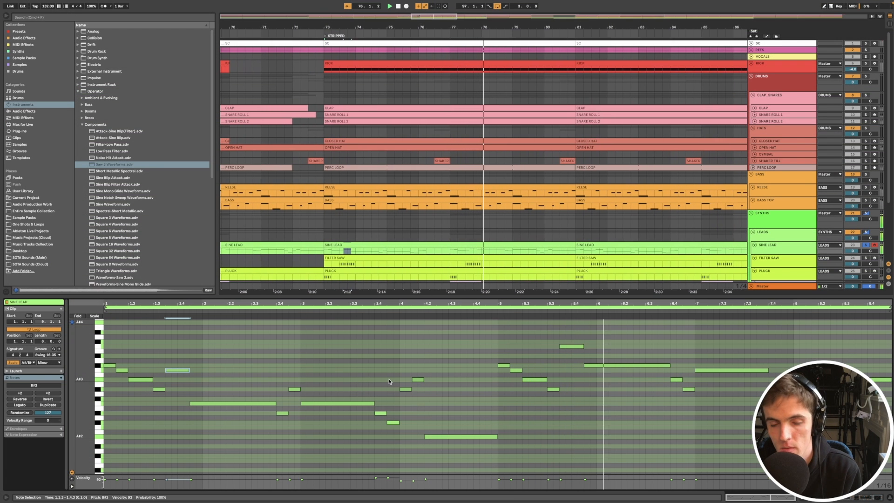
pyautogui.moveTo(572, 334); pyautogui.dragTo(577, 362)
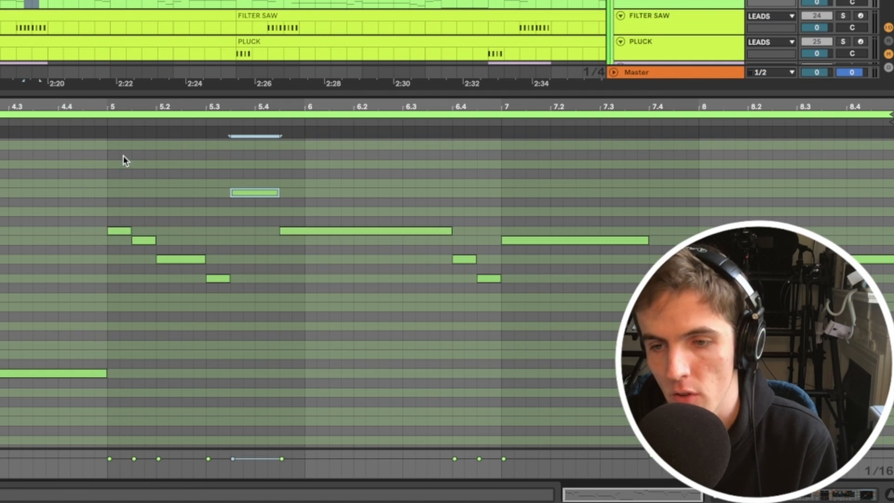
pyautogui.moveTo(503, 328); pyautogui.dragTo(835, 410)
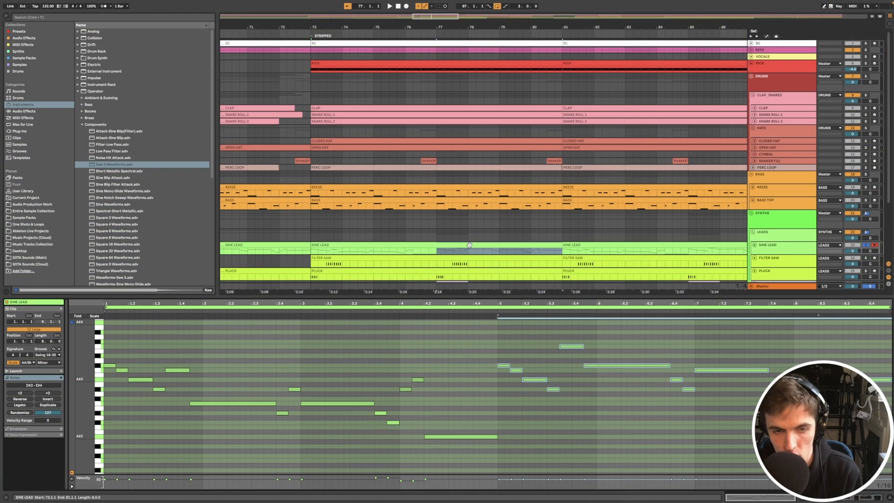
# - Return to the SINE LEAD track's device chain and switch its audio effect rack on
pyautogui.click(477, 245)
pyautogui.scroll(-3, 478, 249)
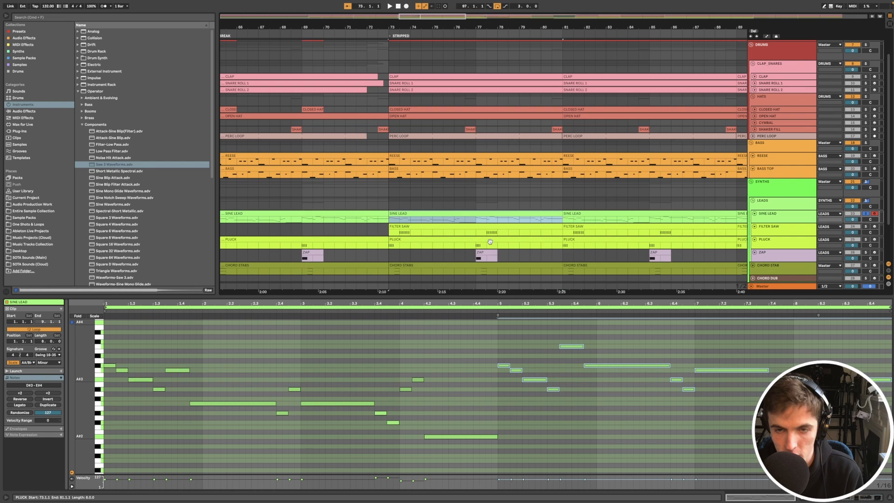
pyautogui.hscroll(-1, 495, 246)
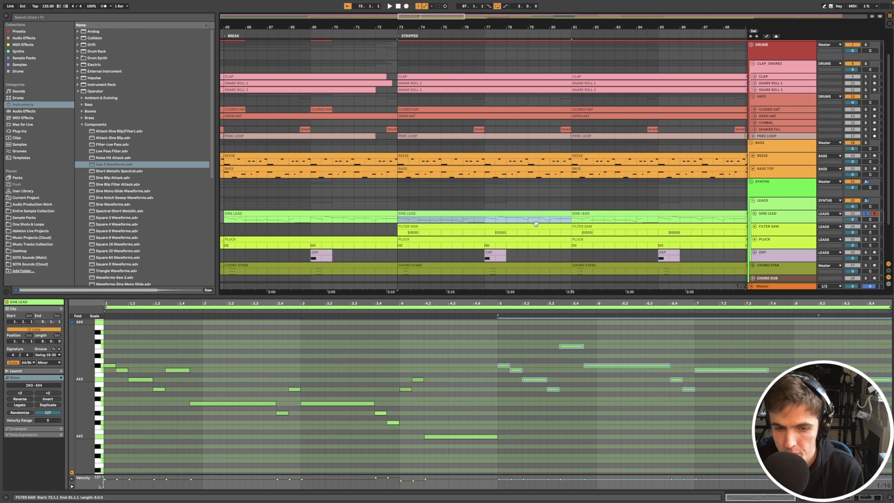
pyautogui.click(555, 369)
pyautogui.doubleClick(788, 216)
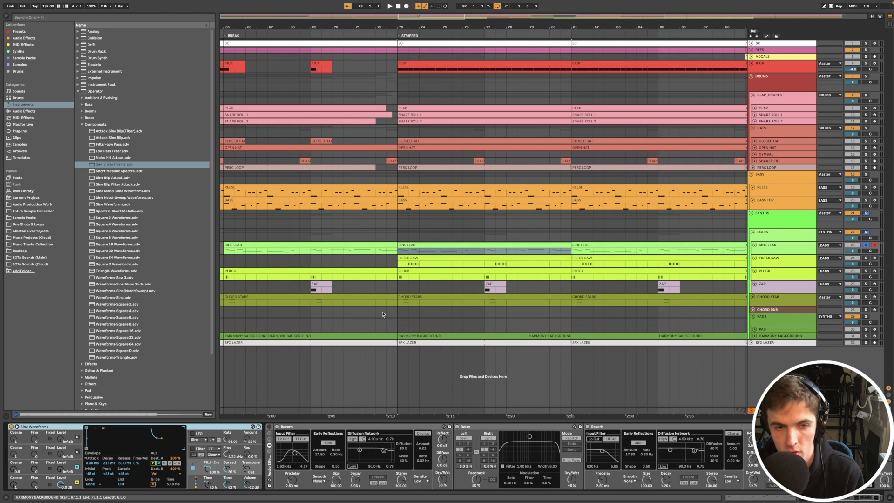
pyautogui.click(440, 244)
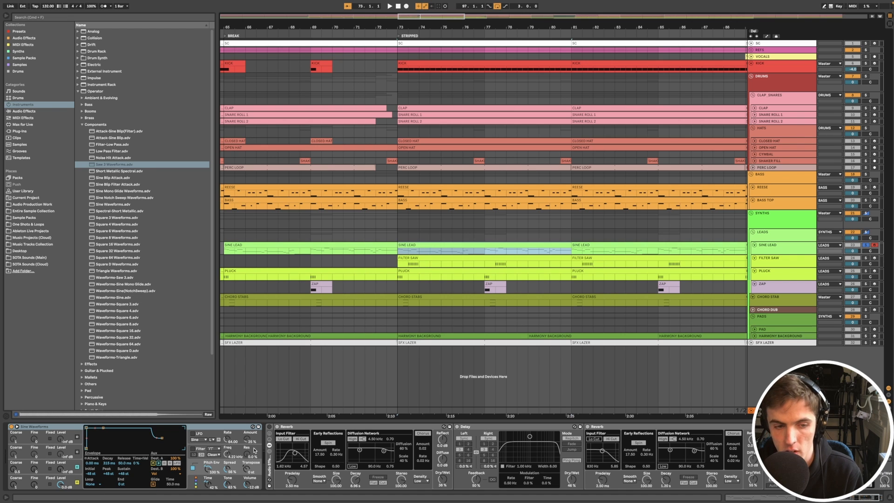
pyautogui.click(271, 428)
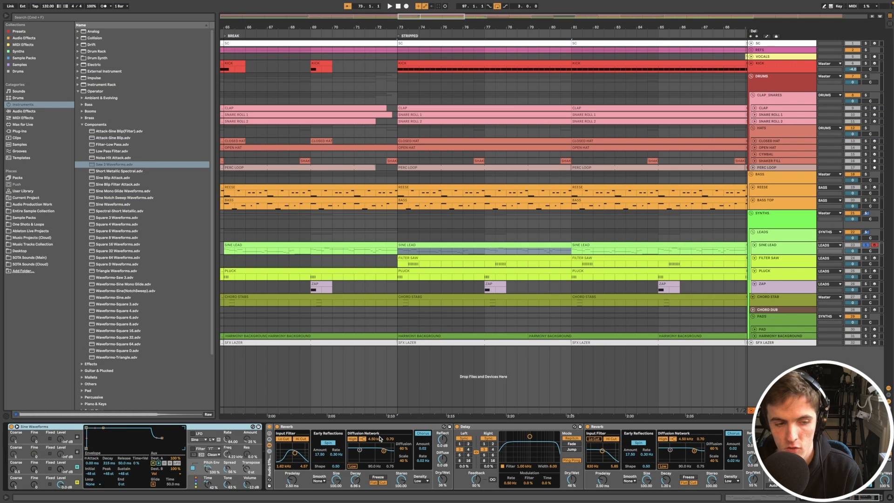
# - Examine the Delay in the SINE LEAD effect rack and fold the first Reverb
pyautogui.scroll(-3, 650, 392)
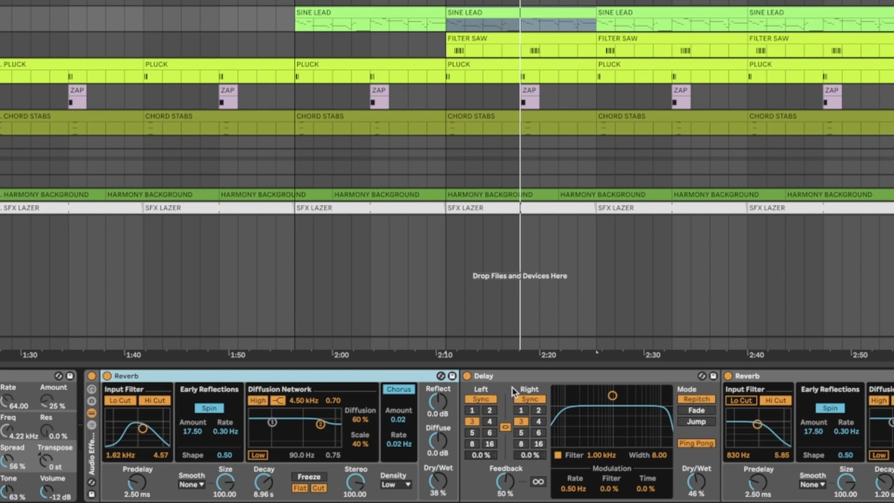
pyautogui.click(491, 429)
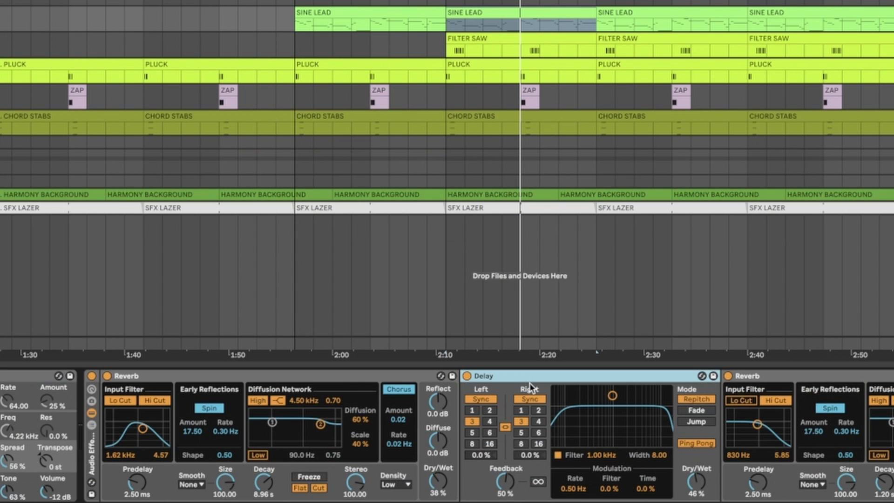
pyautogui.click(336, 378)
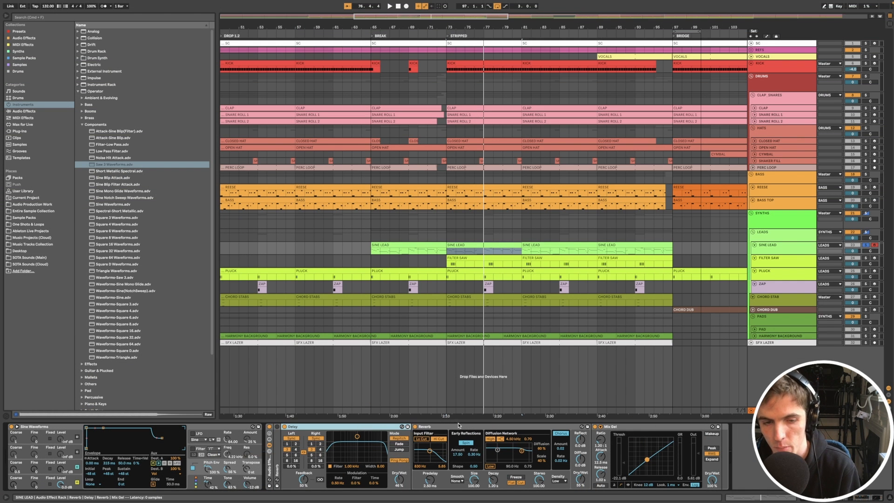
pyautogui.click(382, 426)
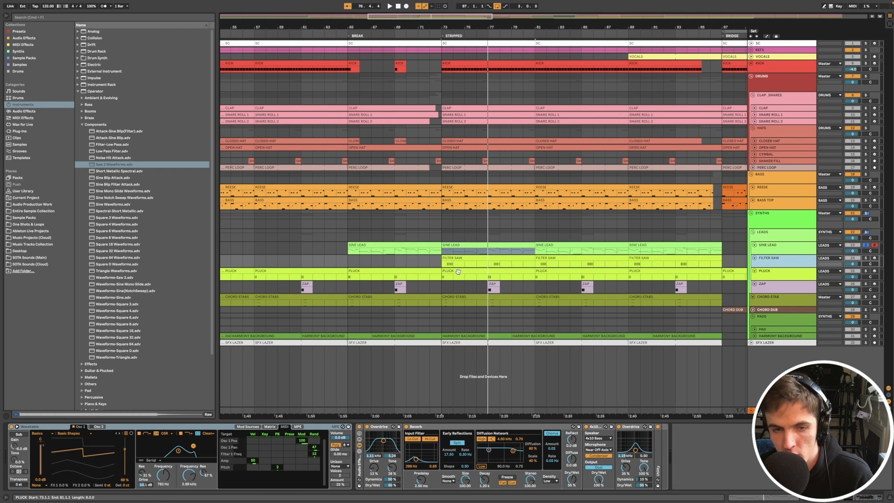
# - Arm the FILTER SAW track and select its clip at the start of the STRIPPED section for auditioning
pyautogui.click(874, 259)
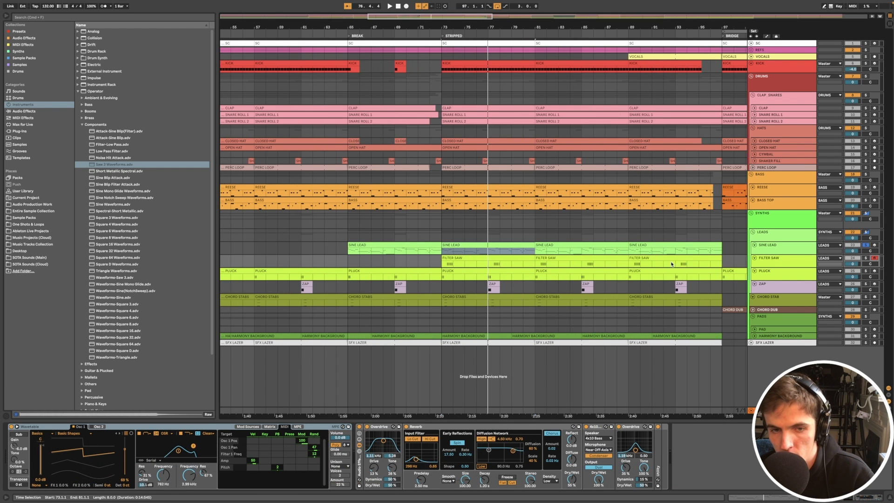
pyautogui.scroll(3, 594, 264)
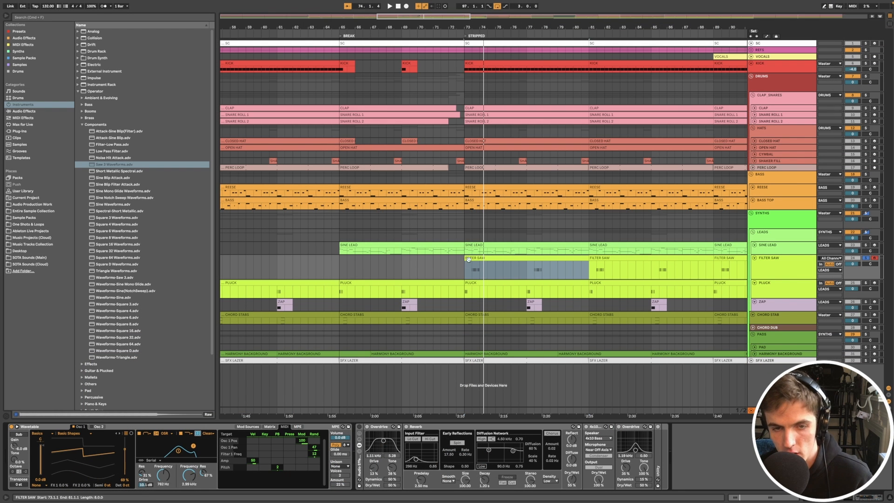
pyautogui.click(455, 291)
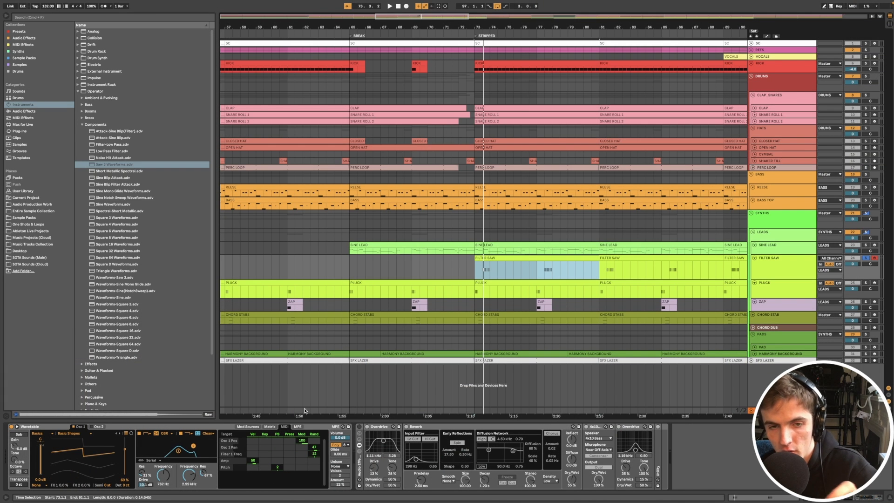
pyautogui.doubleClick(519, 257)
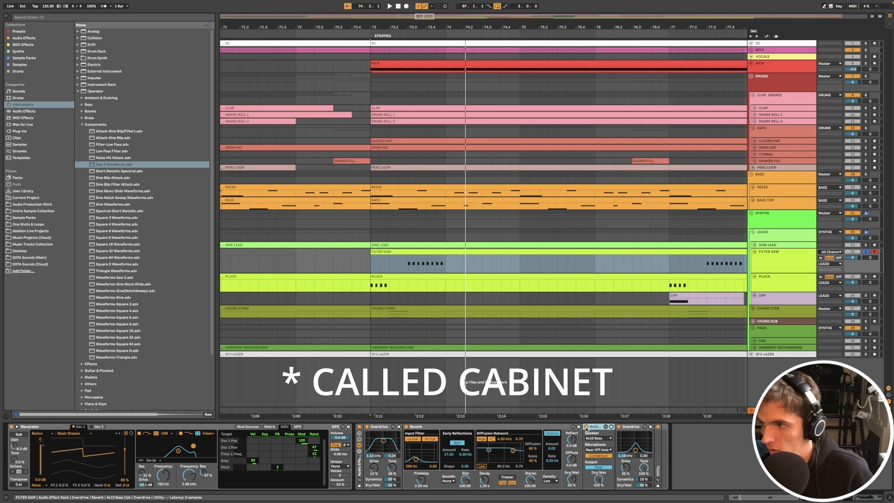
# - Play the FILTER SAW with its 4x10 Bass cabinet bypassed, and switch the cabinet back on
pyautogui.click(586, 427)
pyautogui.press('space')
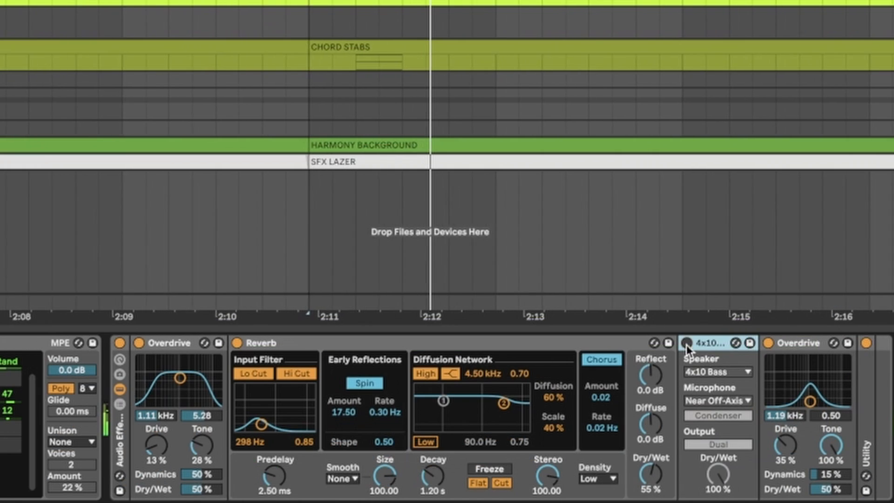
pyautogui.click(686, 343)
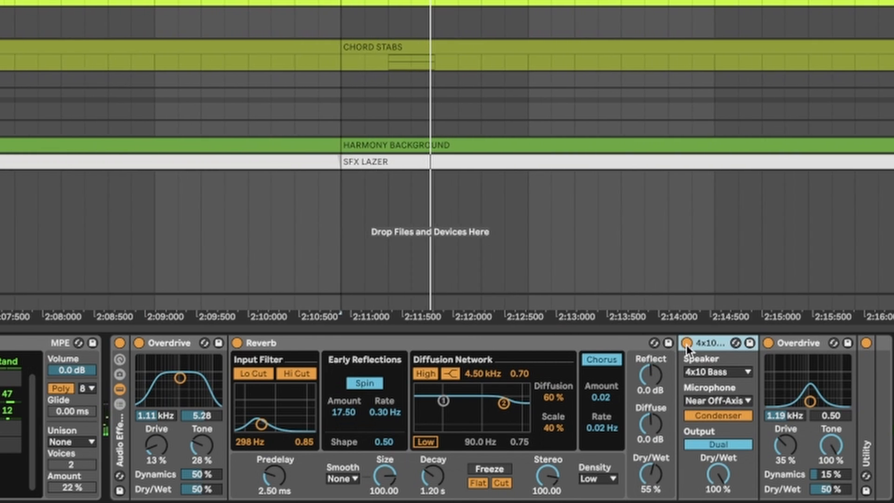
# - View the speaker and microphone options of the FILTER SAW's cabinet without changing them
pyautogui.click(719, 373)
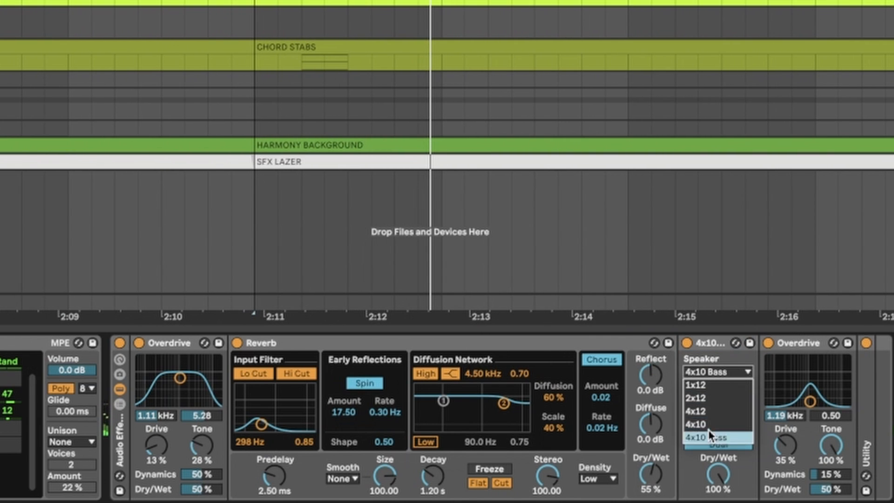
pyautogui.click(711, 364)
pyautogui.click(710, 398)
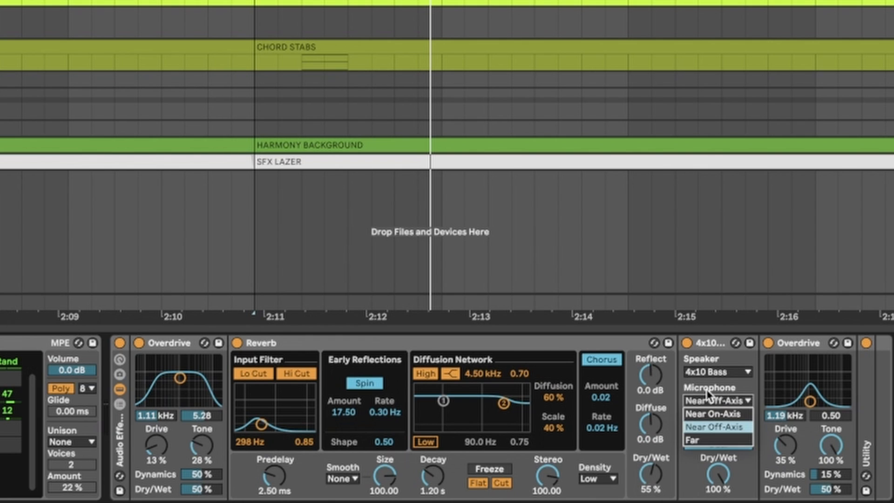
pyautogui.click(711, 399)
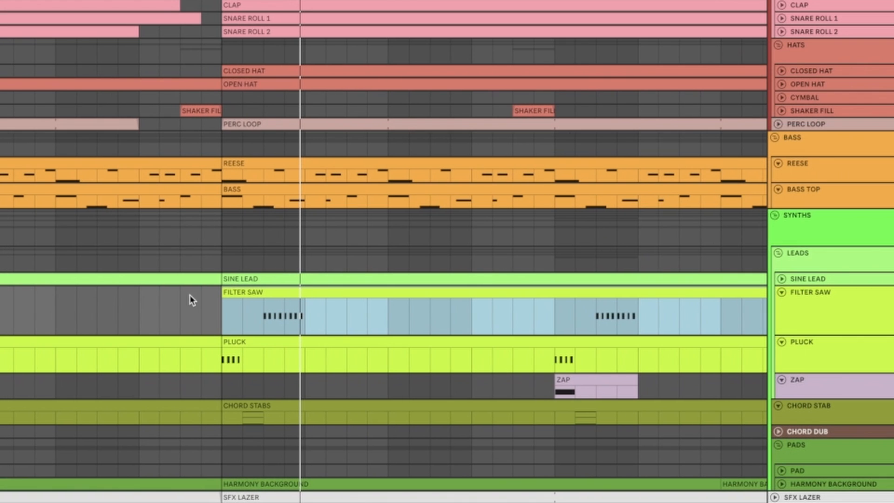
# - Select the PLUCK clip in the STRIPPED section and play it alongside the FILTER SAW
pyautogui.scroll(-2, 363, 323)
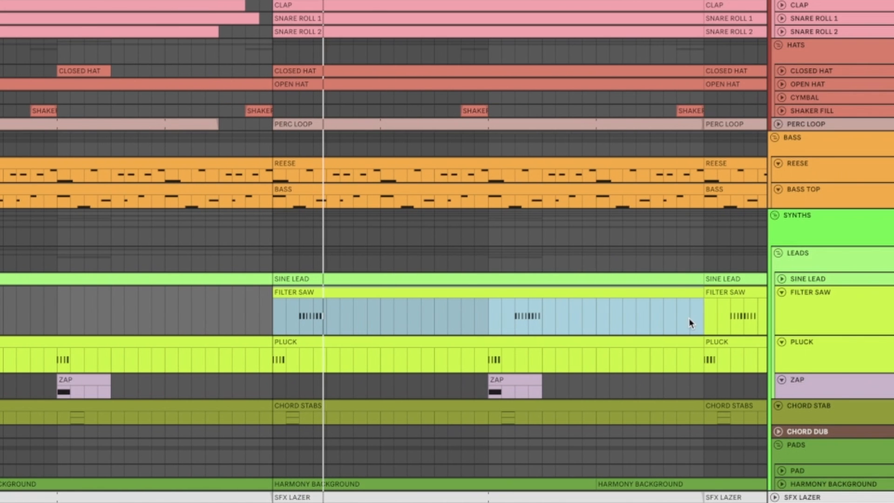
pyautogui.scroll(5, 278, 359)
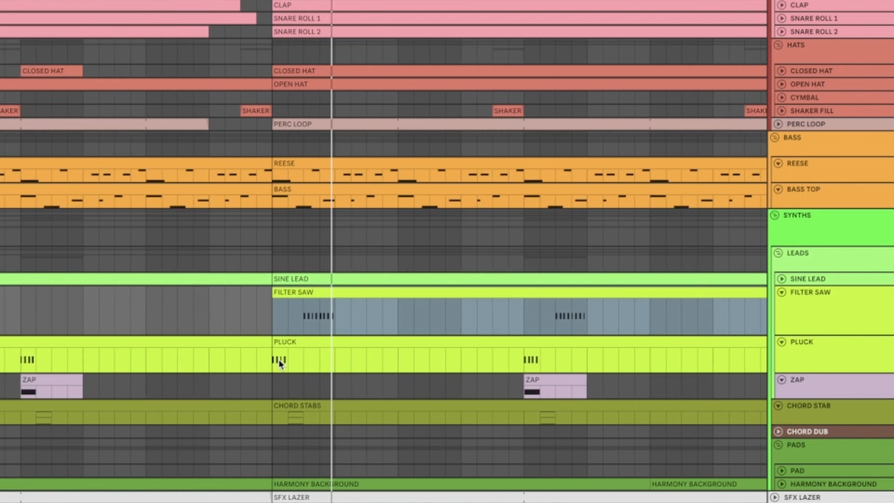
pyautogui.scroll(-1, 371, 345)
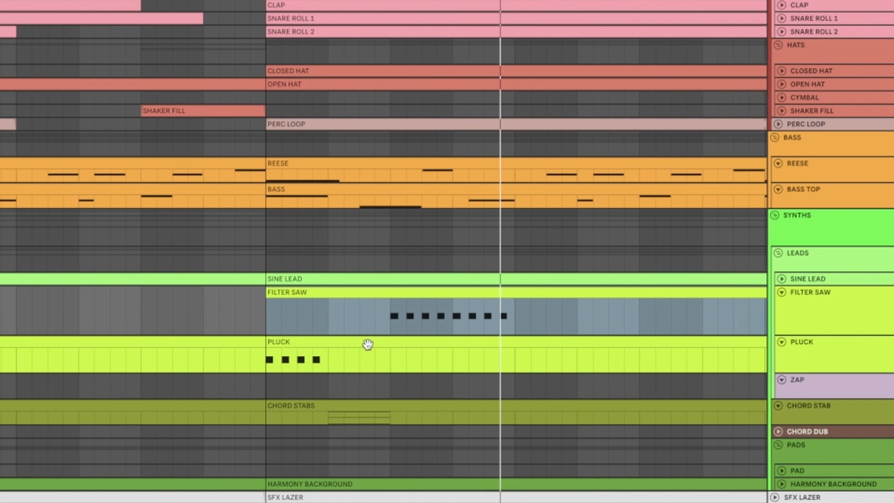
pyautogui.click(296, 345)
pyautogui.press('space')
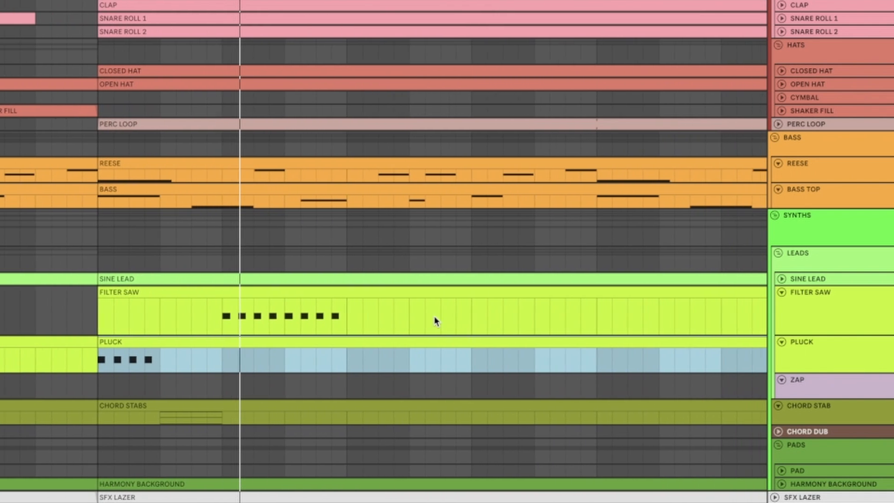
# - Open the PLUCK clip's MIDI notes and examine its opening notes
pyautogui.scroll(-3, 429, 317)
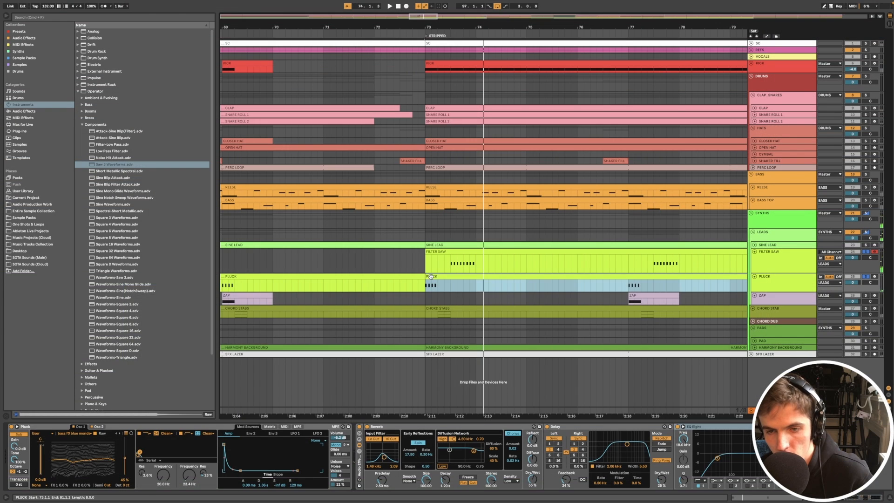
pyautogui.doubleClick(429, 276)
pyautogui.moveTo(88, 340)
pyautogui.mouseDown()
pyautogui.moveTo(102, 340)
pyautogui.moveTo(103, 353)
pyautogui.moveTo(82, 343)
pyautogui.mouseUp()
pyautogui.click(96, 343)
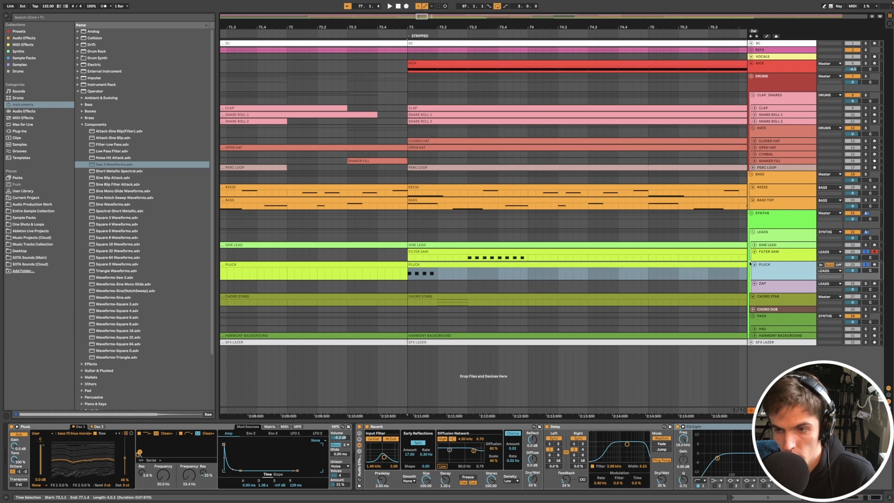
# - Arm the PLUCK track and compare the wavetables used by its synth's two oscillators
pyautogui.click(869, 266)
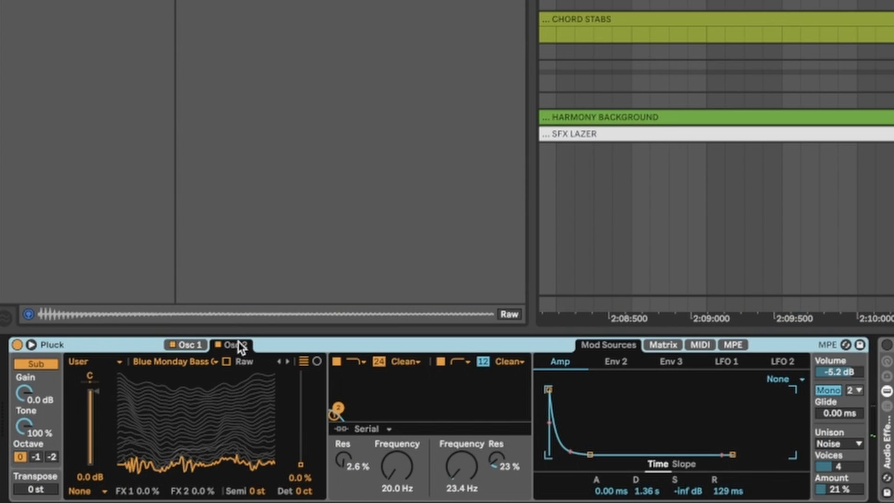
pyautogui.click(190, 344)
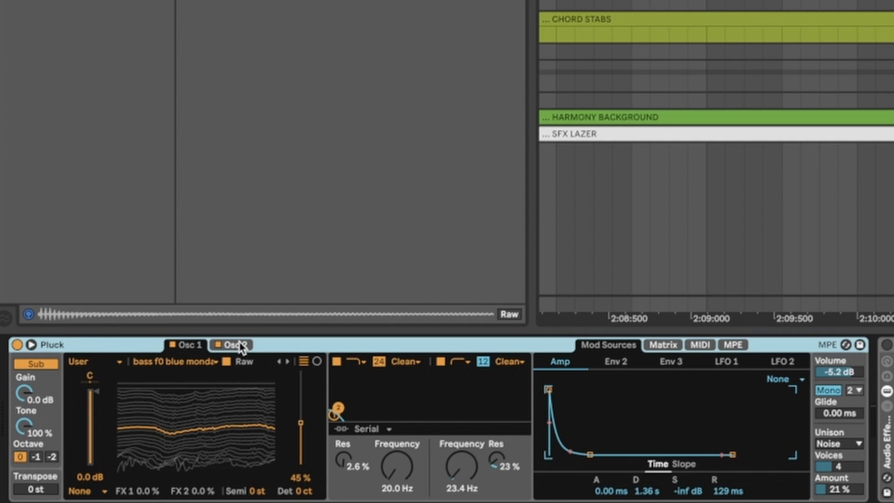
pyautogui.click(239, 345)
pyautogui.click(196, 345)
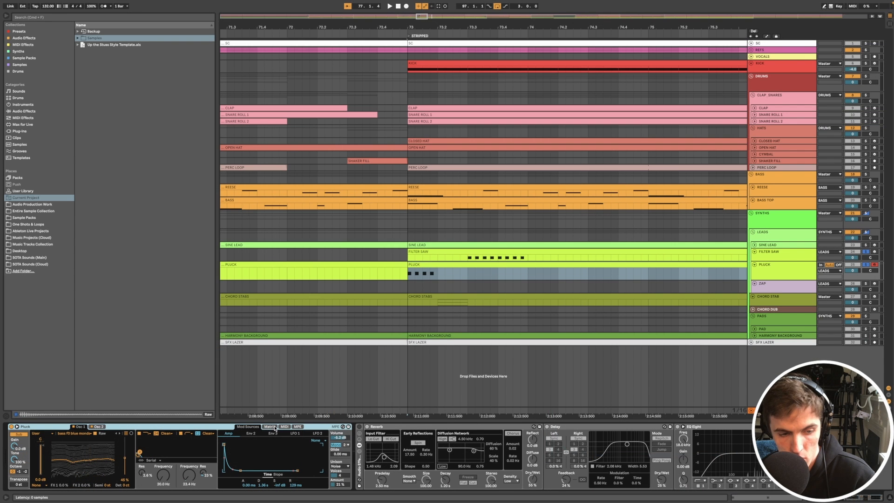
# - Examine the PLUCK synth's modulation matrix, envelopes and MIDI modulation assignments for oscillator position, filter frequency and amp
pyautogui.click(275, 428)
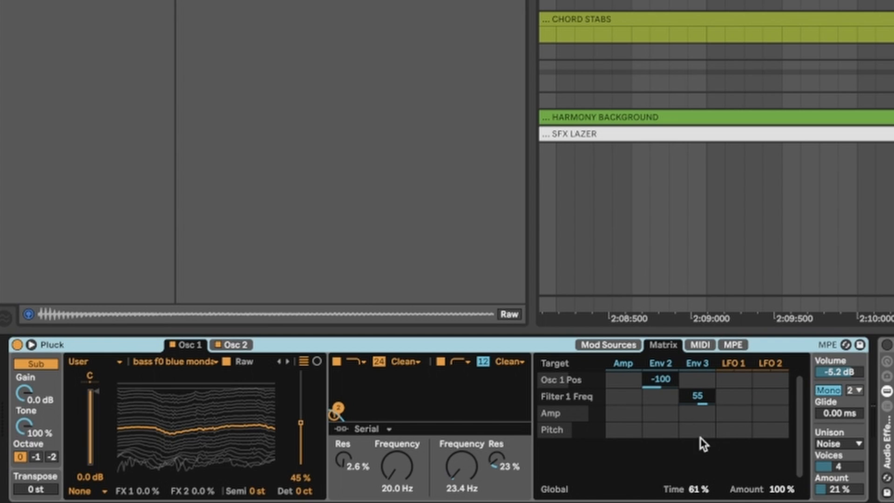
pyautogui.click(697, 364)
pyautogui.click(561, 368)
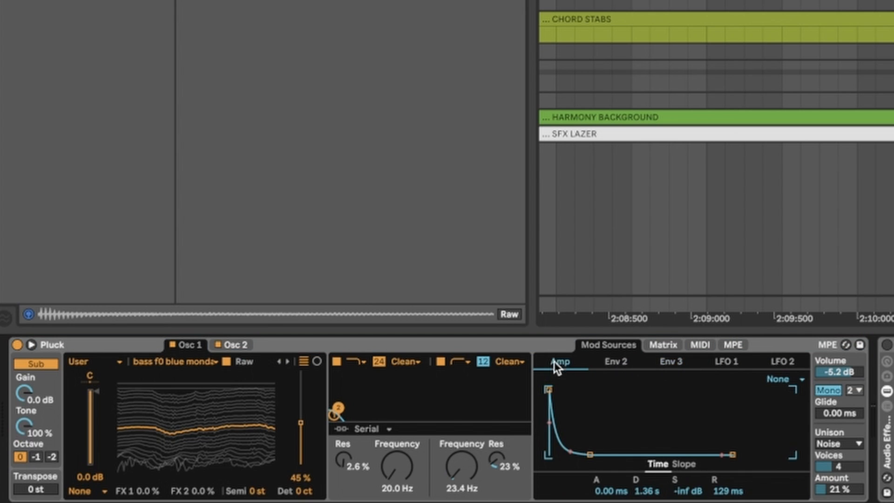
pyautogui.click(699, 345)
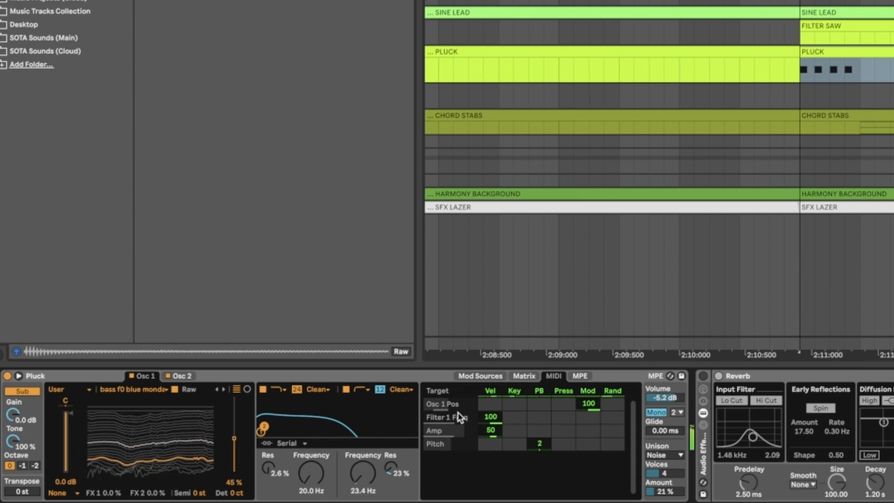
pyautogui.click(582, 376)
pyautogui.click(554, 376)
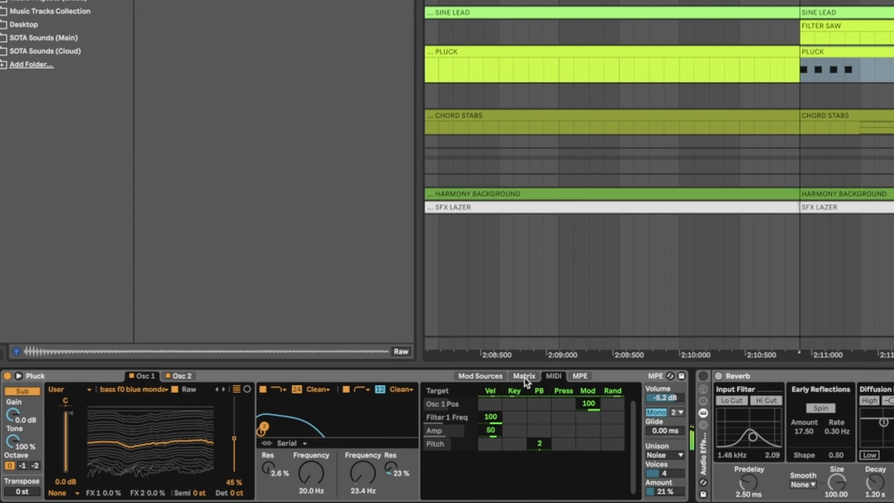
pyautogui.click(524, 376)
pyautogui.click(554, 376)
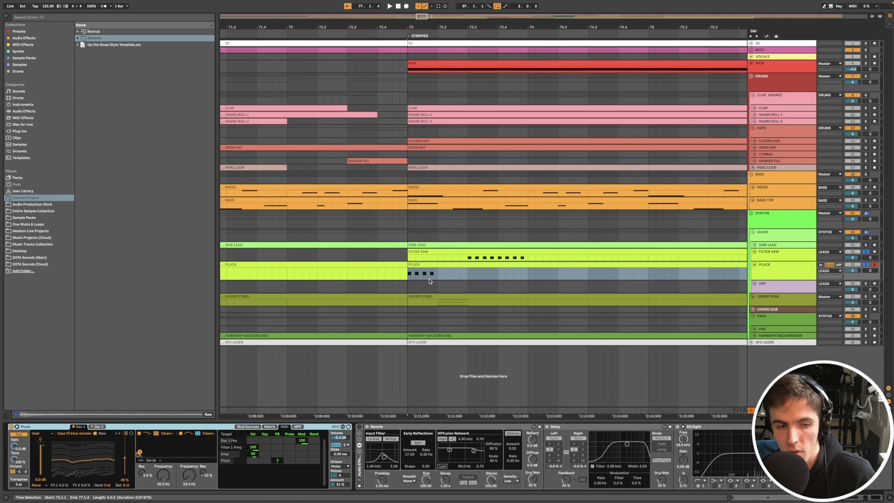
# - Play the PLUCK clip from the start of the STRIPPED section together with the FILTER SAW
pyautogui.scroll(-2, 430, 281)
pyautogui.hscroll(1, 485, 278)
pyautogui.click(485, 278)
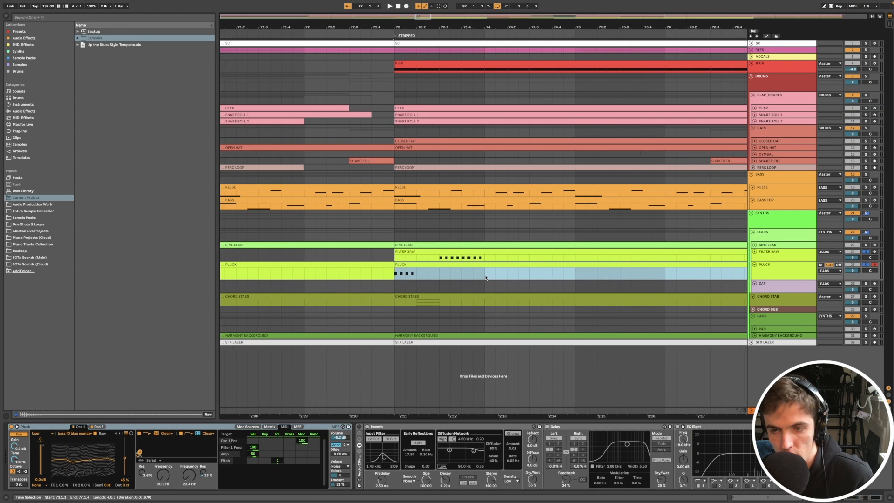
pyautogui.press('space')
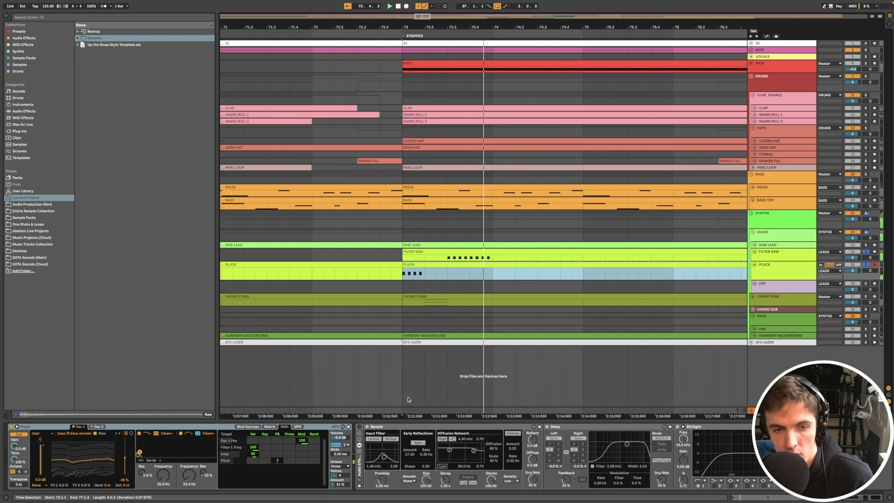
pyautogui.press('space')
# - Replay the PLUCK clip while examining the settings of its Reverb and Delay effects
pyautogui.scroll(-2, 505, 288)
pyautogui.press('space')
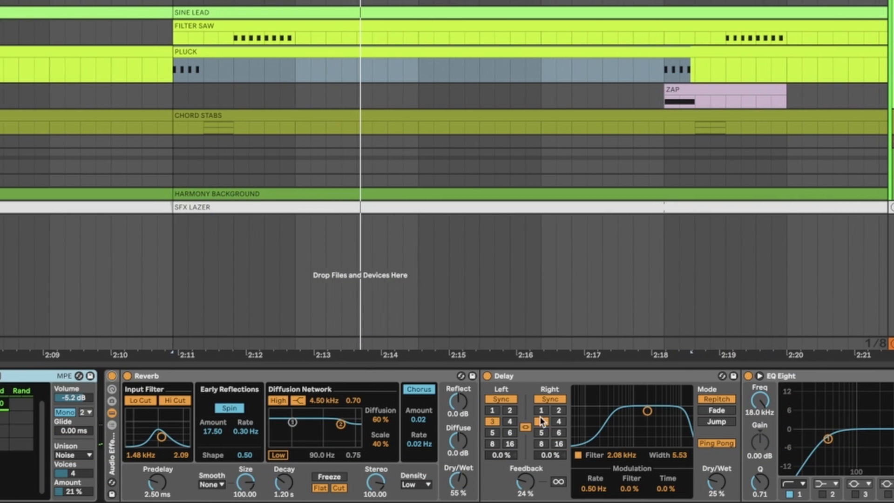
pyautogui.press('space')
pyautogui.moveTo(570, 69); pyautogui.dragTo(570, 69)
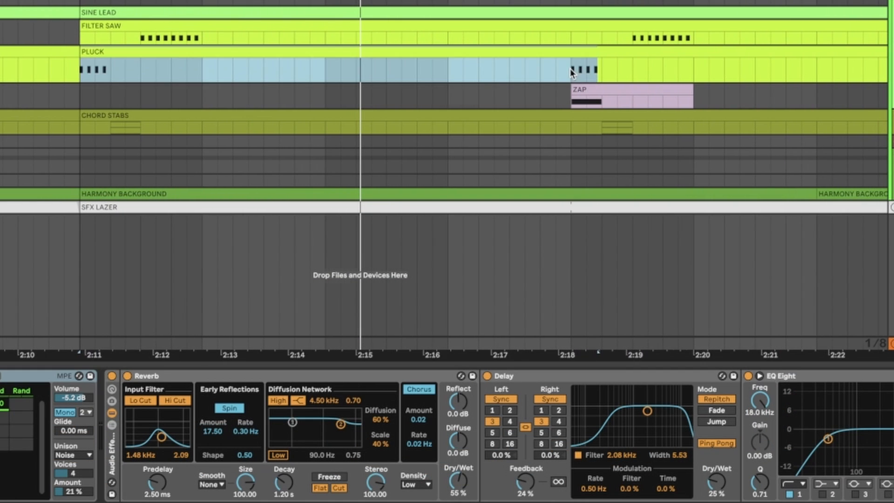
pyautogui.press('space')
pyautogui.scroll(-3, 476, 161)
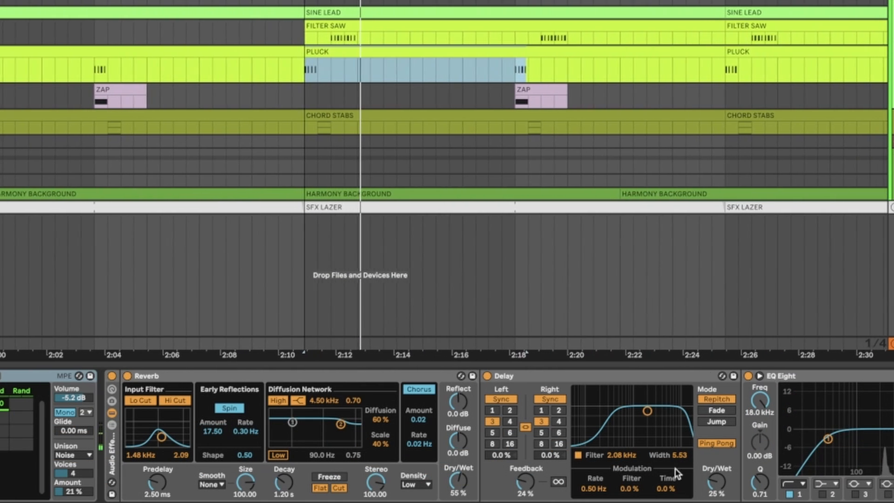
# - Open the ZAP track's devices, select its clip at bar 77 and play it
pyautogui.click(891, 96)
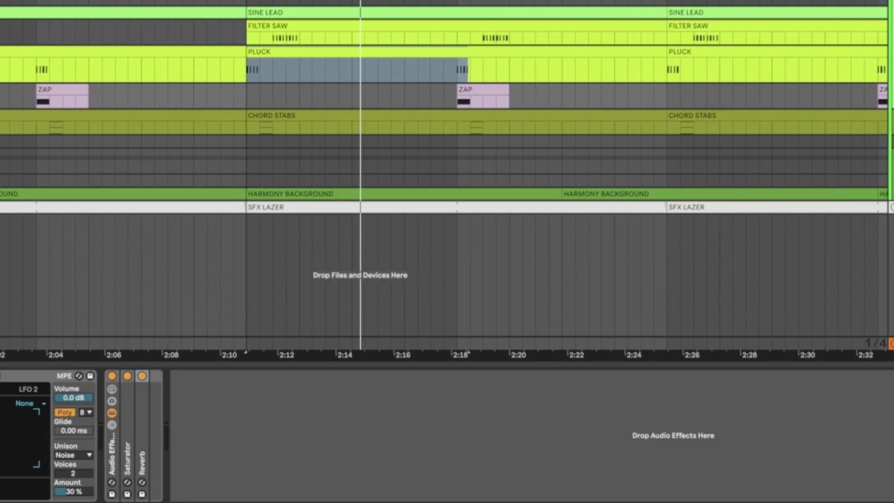
pyautogui.press('space')
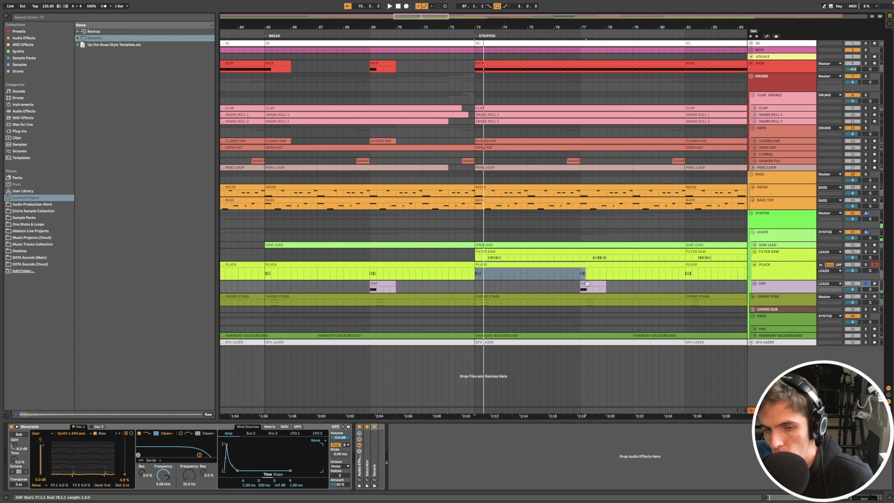
pyautogui.click(586, 283)
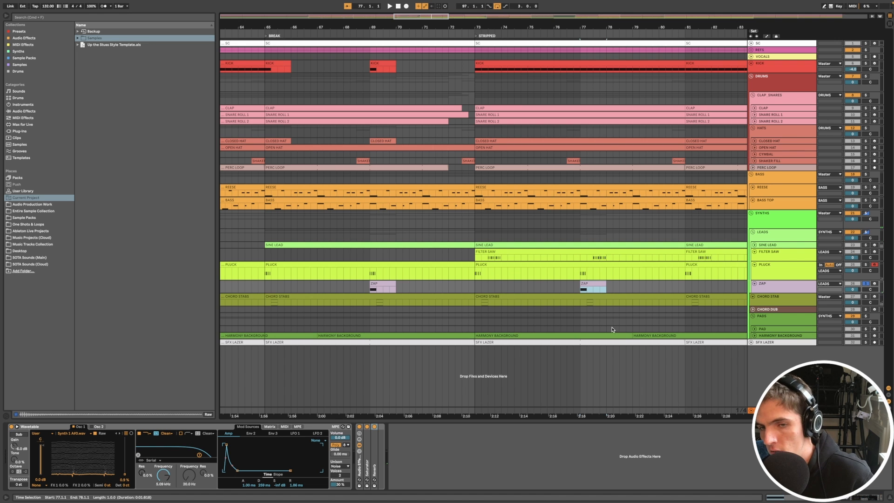
pyautogui.press('space')
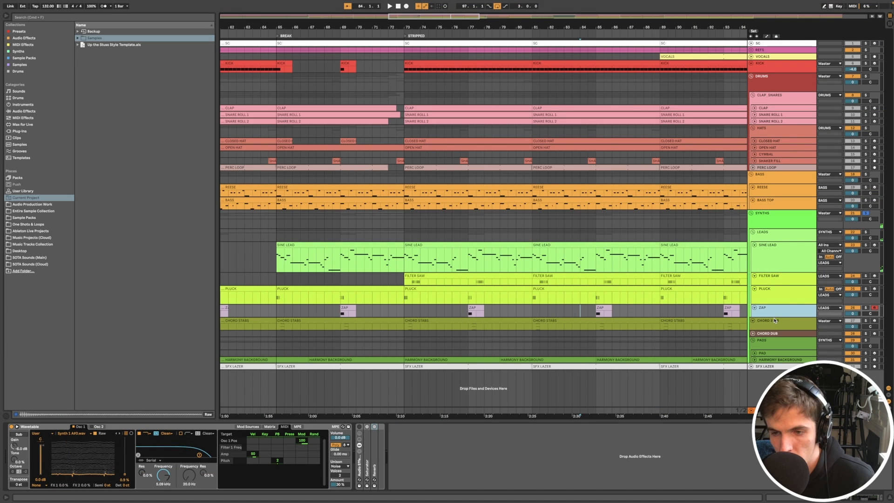
# - Select the CHORD STAB track, enlarge its lane and audition the stab with its audio effect rack bypassed
pyautogui.click(775, 320)
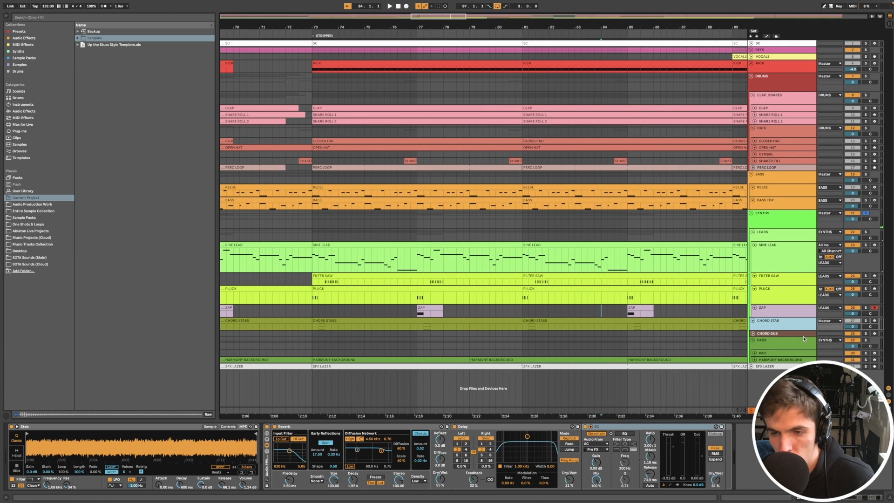
pyautogui.moveTo(796, 330); pyautogui.dragTo(796, 355)
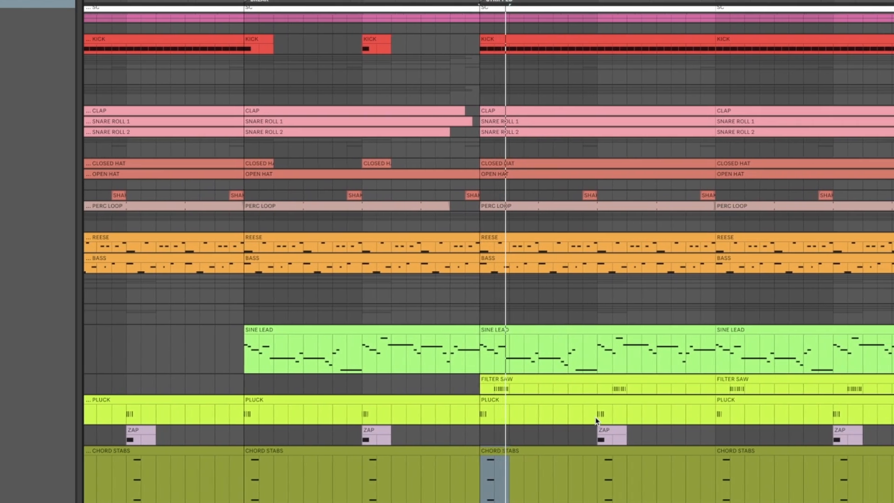
pyautogui.scroll(-3, 596, 422)
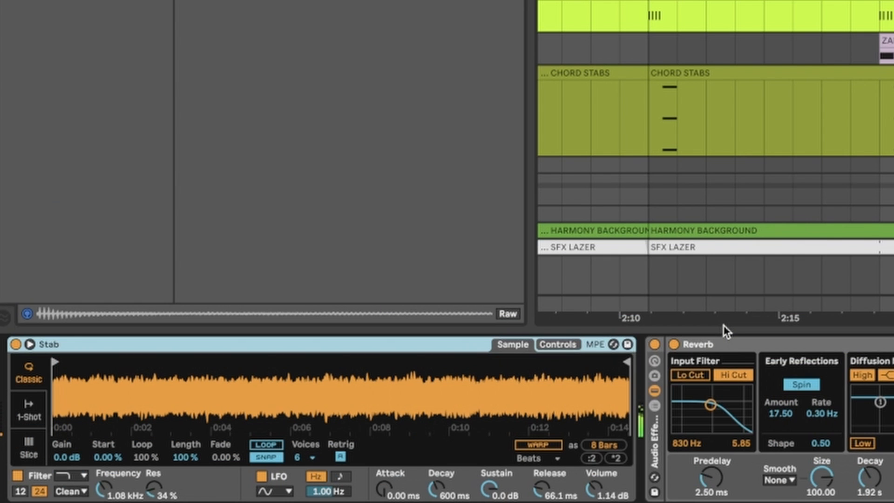
pyautogui.click(654, 345)
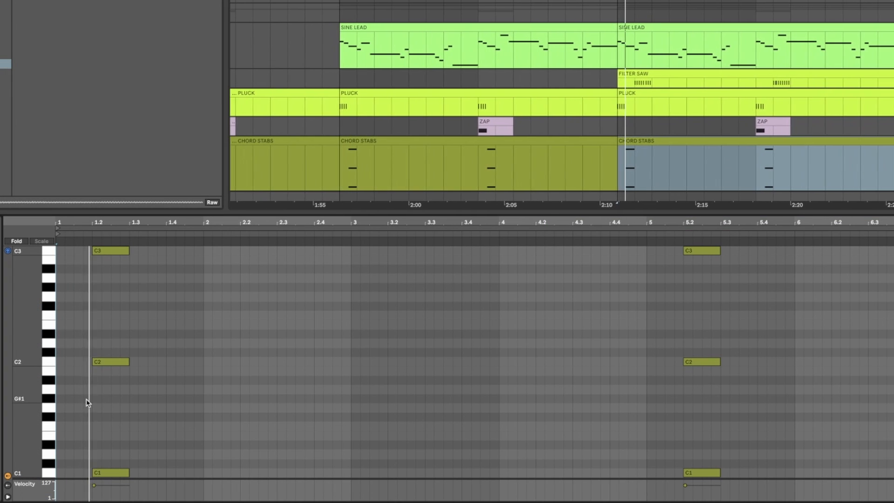
# - Stop playback and examine the CHORD STABS clip's notes by selecting the C1, C2 and C3 notes in turn
pyautogui.press('space')
pyautogui.click(45, 475)
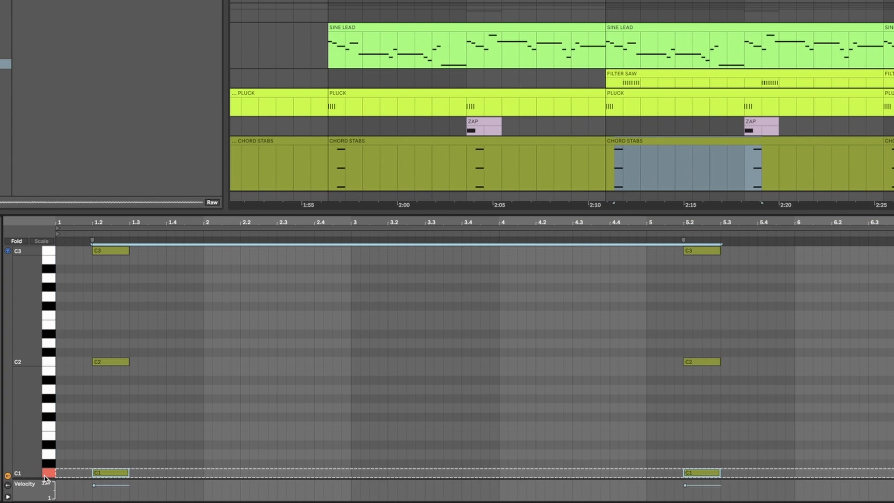
pyautogui.click(46, 362)
pyautogui.click(45, 253)
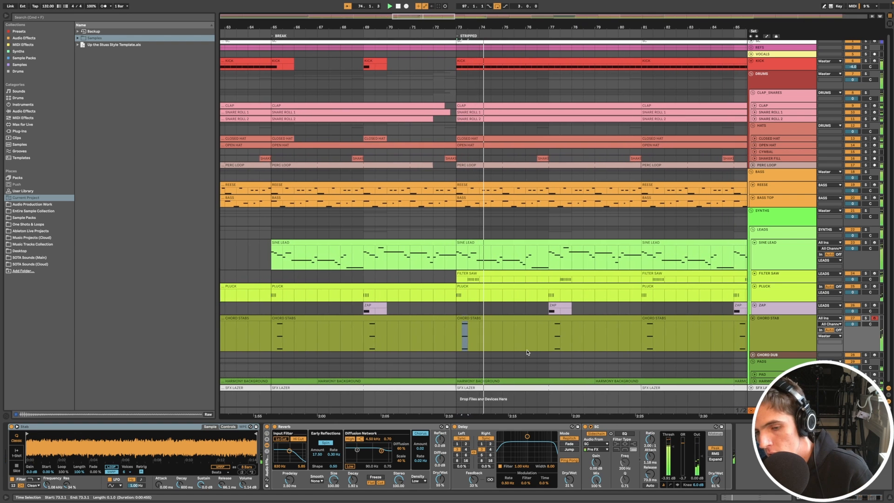
# - Select the CHORD DUB clip at bar 105 and view its synth and effects
pyautogui.scroll(-3, 539, 337)
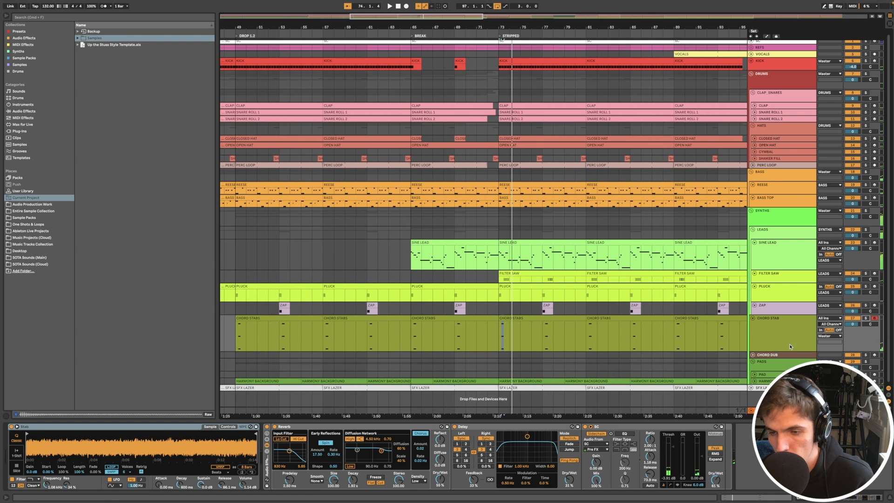
pyautogui.scroll(-3, 538, 337)
pyautogui.click(681, 354)
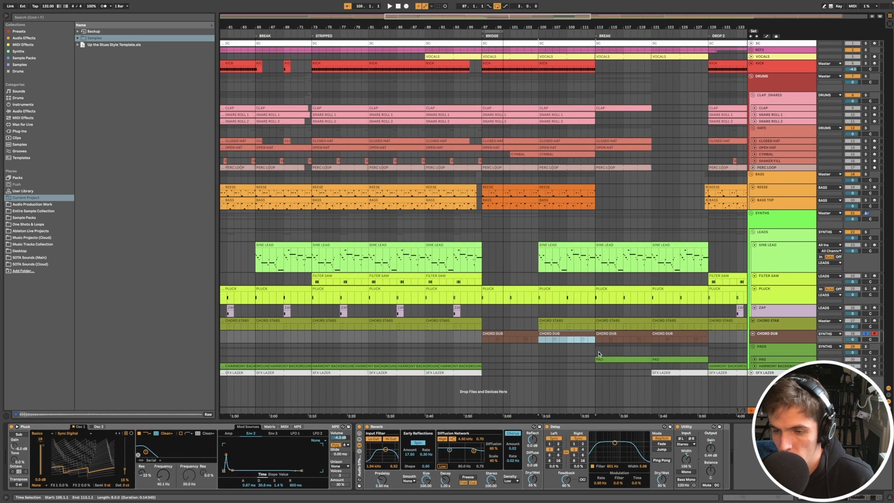
# - Open the PAD track's devices and examine its sampler's loop, fade and filter settings
pyautogui.click(753, 361)
pyautogui.click(754, 360)
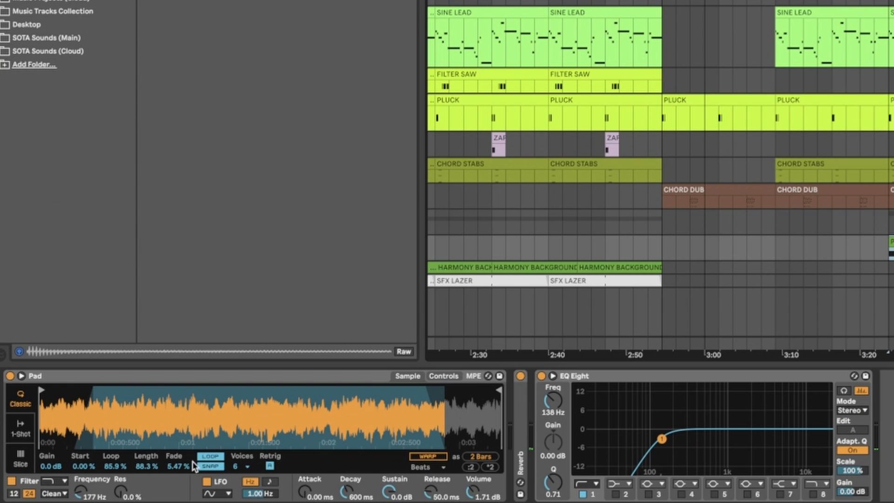
pyautogui.moveTo(114, 466); pyautogui.dragTo(148, 482)
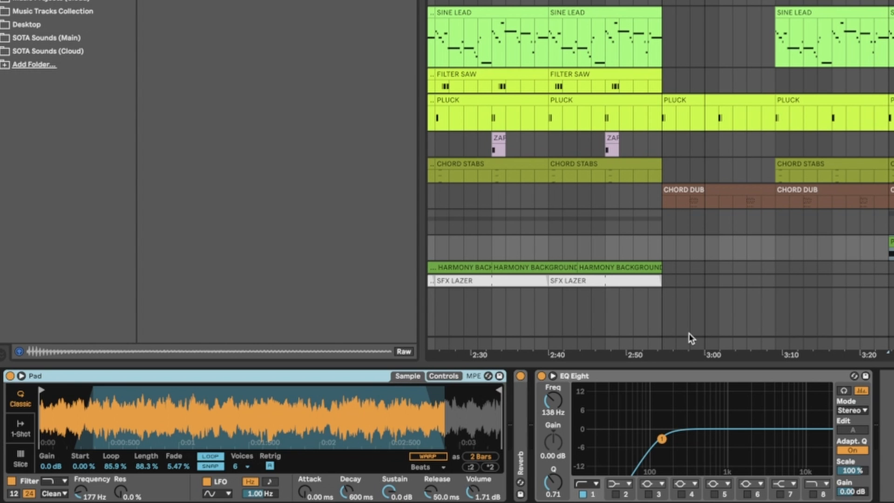
# - Play the PAD with its filter frequency raised to 22.0 kHz, and undo the filter change
pyautogui.press('space')
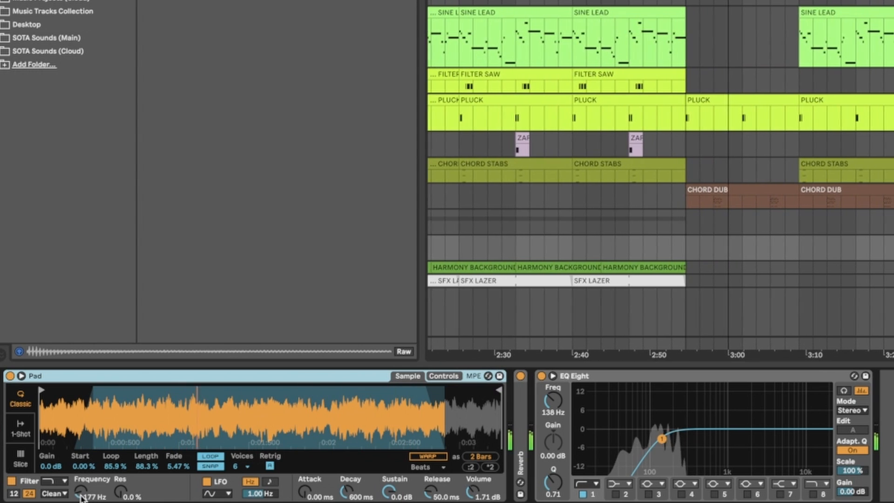
pyautogui.moveTo(81, 492); pyautogui.dragTo(81, 419)
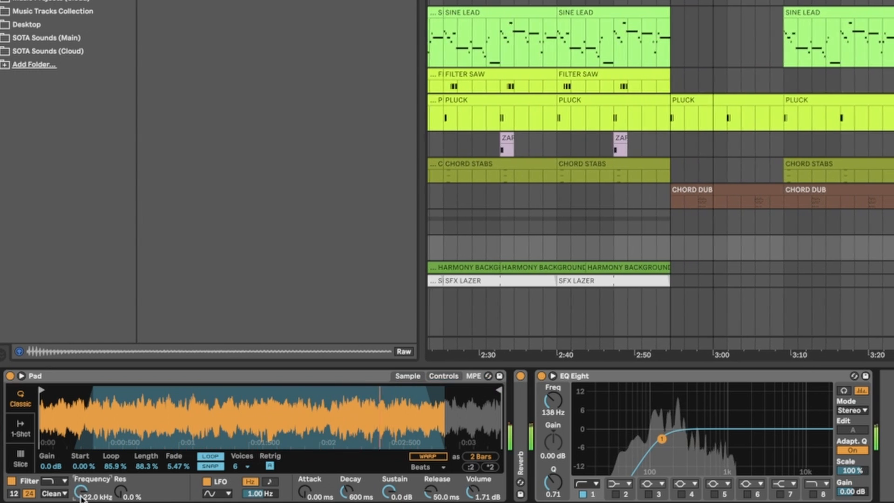
pyautogui.press('super+z')
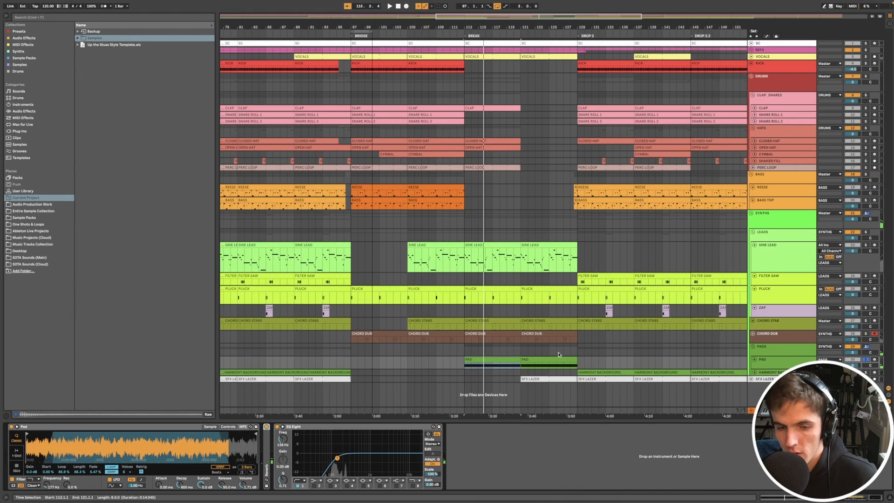
# - Open the HARMONY BACKGROUND clip at the start of DROP 2 and play it
pyautogui.scroll(-5, 587, 358)
pyautogui.scroll(-3, 587, 358)
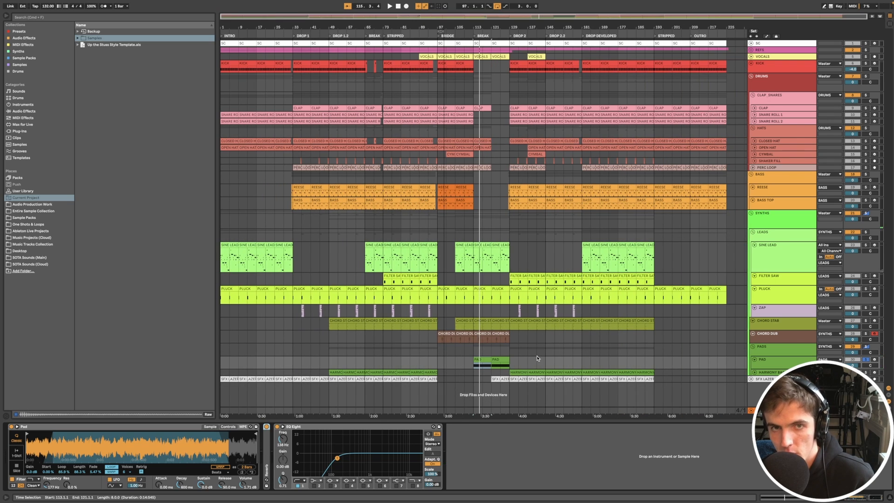
pyautogui.scroll(3, 521, 361)
pyautogui.press('u')
pyautogui.click(522, 366)
pyautogui.press('u')
pyautogui.press('space')
pyautogui.press('space')
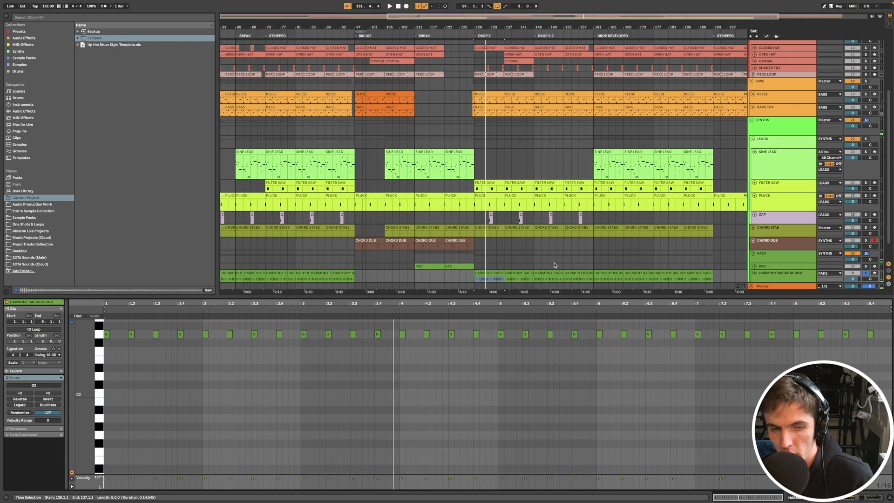
# - Select and examine the HARMONY BACKGROUND clip's repeated notes, and open the track's sampler and effects
pyautogui.moveTo(88, 336); pyautogui.dragTo(94, 346)
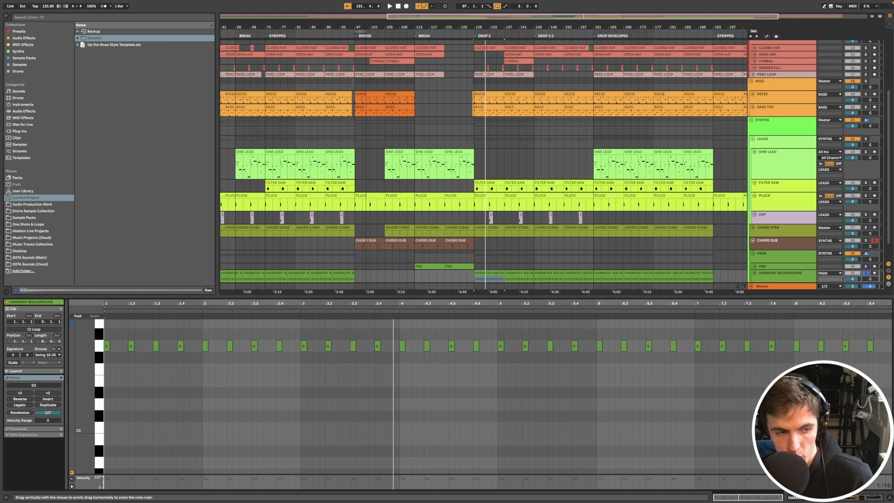
pyautogui.click(99, 346)
pyautogui.press('+')
pyautogui.press('+')
pyautogui.press('+')
pyautogui.press('+')
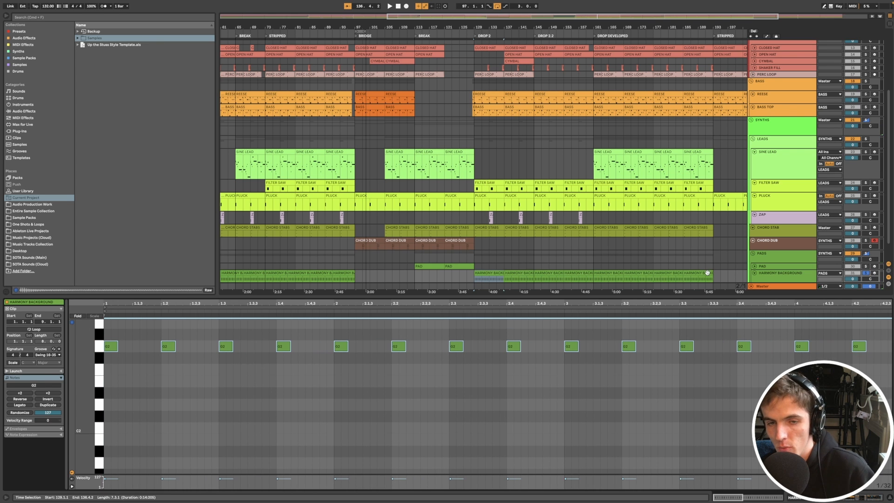
pyautogui.doubleClick(788, 274)
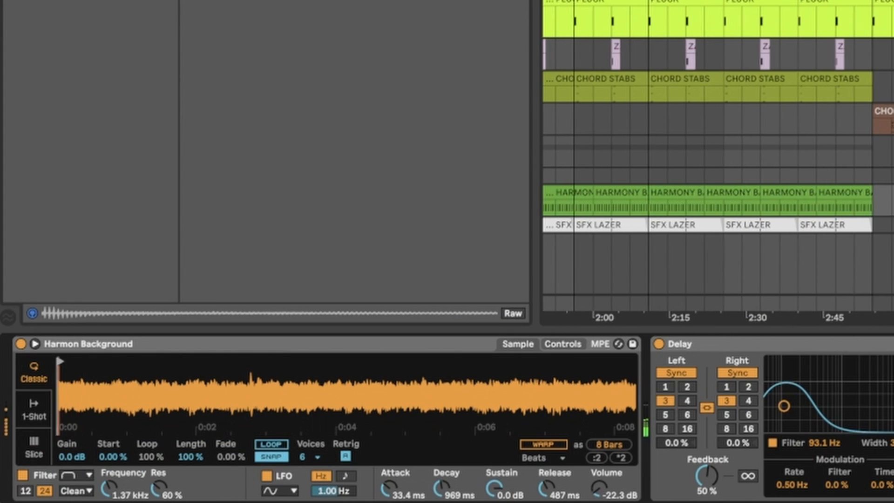
# - Open the SFX LAZER track's Delay and EQ Eight effects, and examine its clips across the arrangement
pyautogui.scroll(-3, 748, 406)
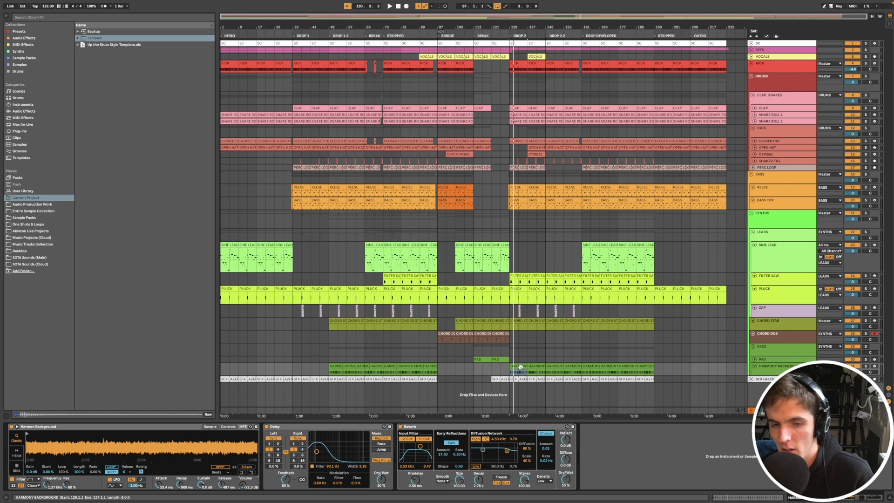
pyautogui.scroll(5, 518, 368)
pyautogui.scroll(-5, 520, 368)
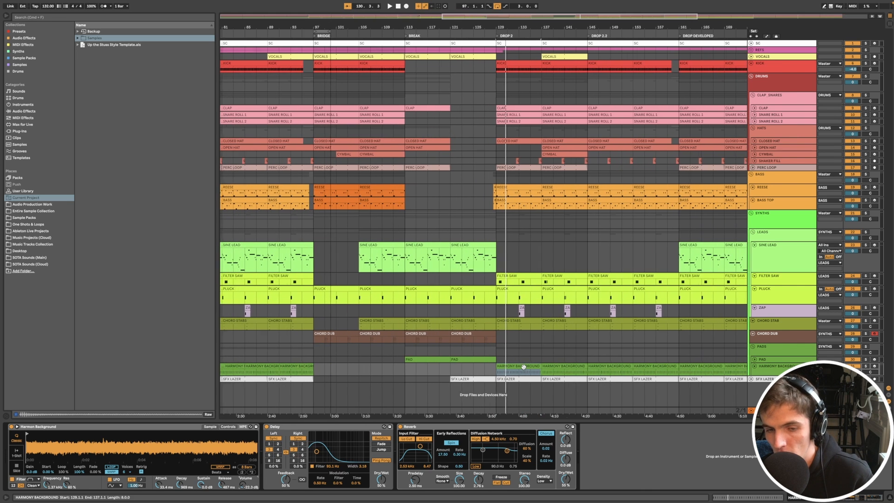
pyautogui.scroll(-2, 537, 211)
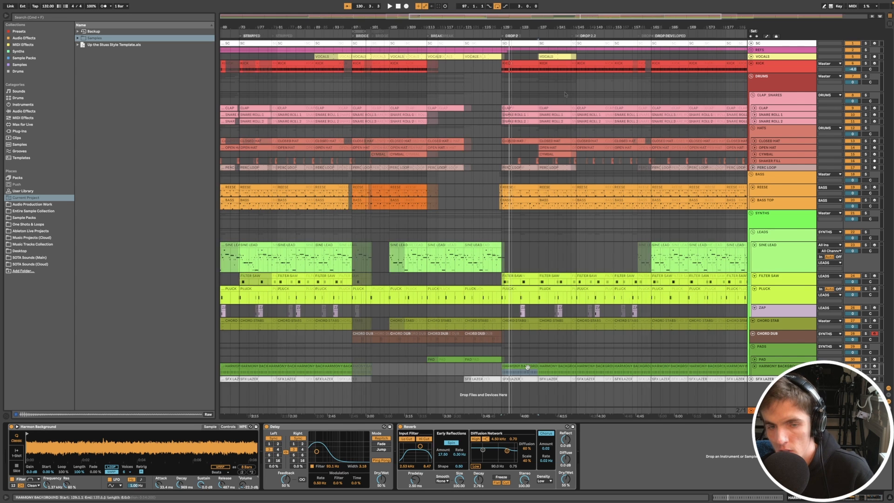
pyautogui.click(552, 57)
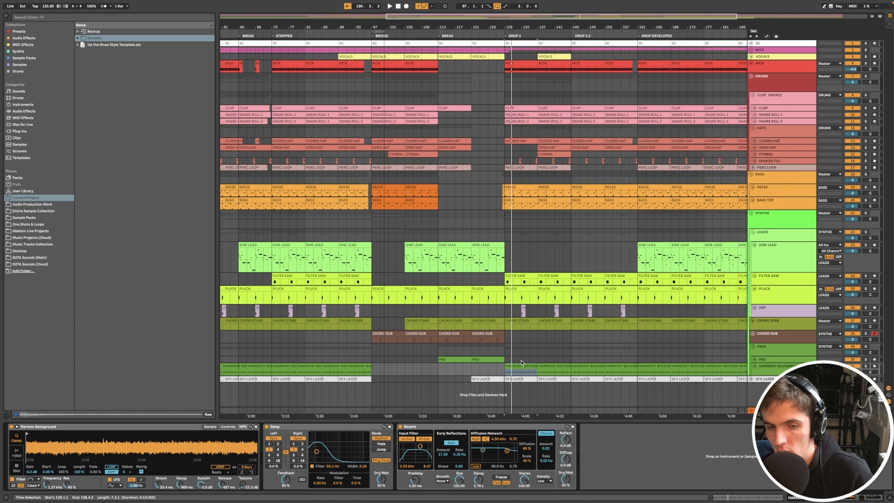
pyautogui.click(760, 379)
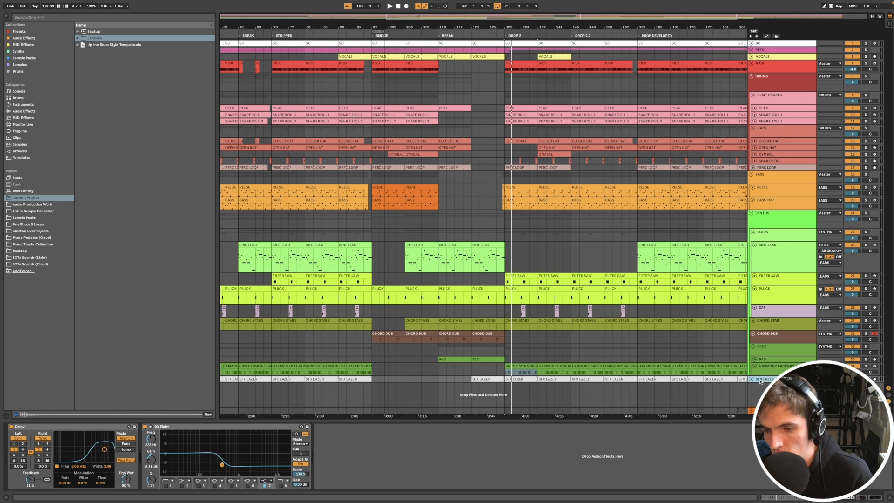
pyautogui.scroll(-3, 678, 365)
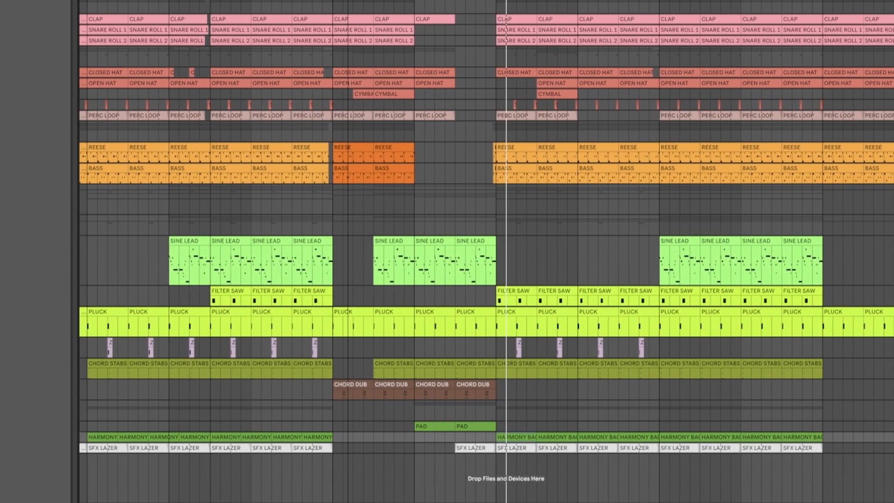
pyautogui.scroll(-2, 599, 433)
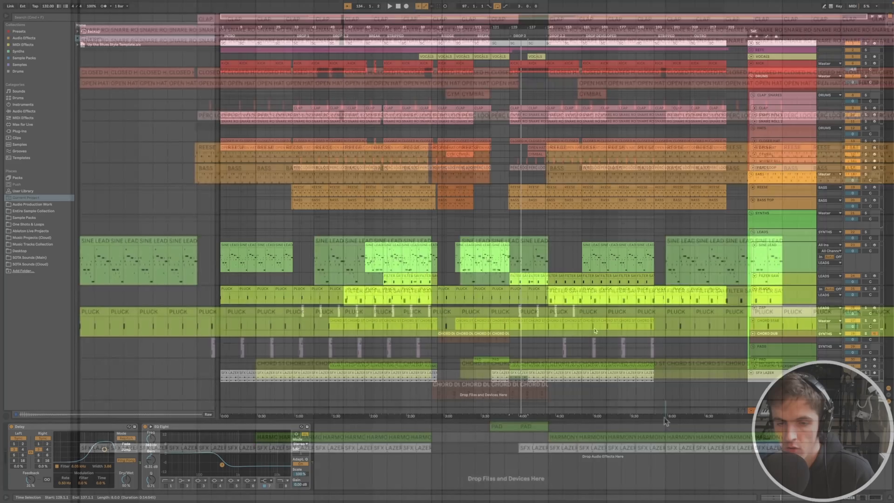